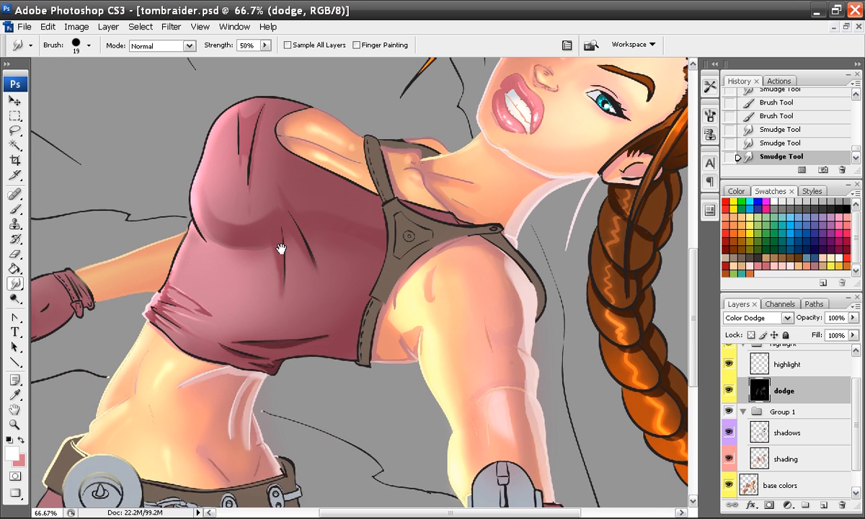
Brush a thin highlight stroke along the gathered folds at the shirt's lower-left hem on the dodge layer.
key("ctrl+plus")
mouse_move(170, 328)
left_mouse_down()
mouse_move(253, 344)
mouse_move(225, 302)
mouse_move(322, 157)
left_mouse_up()
key("ctrl+plus")
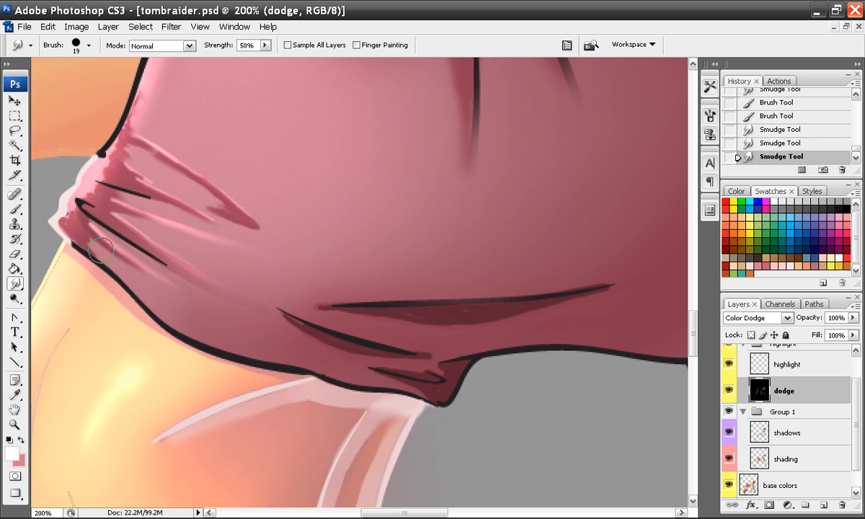
left_click(15, 209)
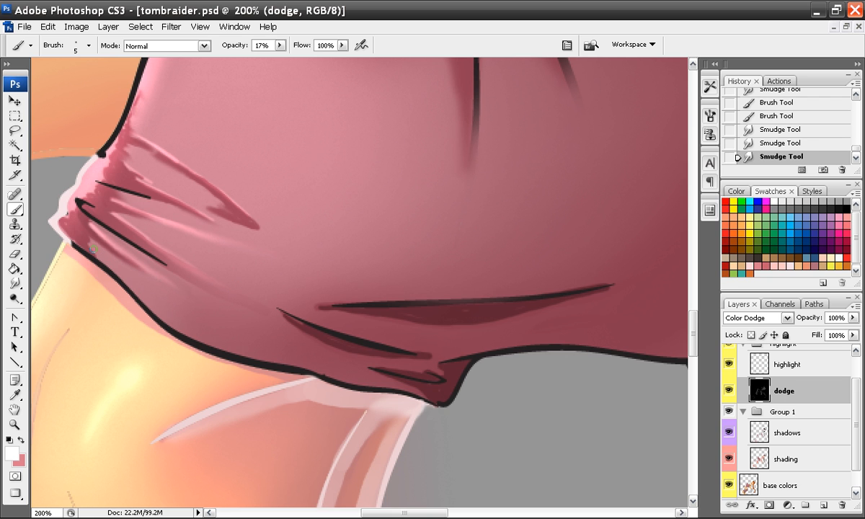
left_click_drag(86, 245, 183, 303)
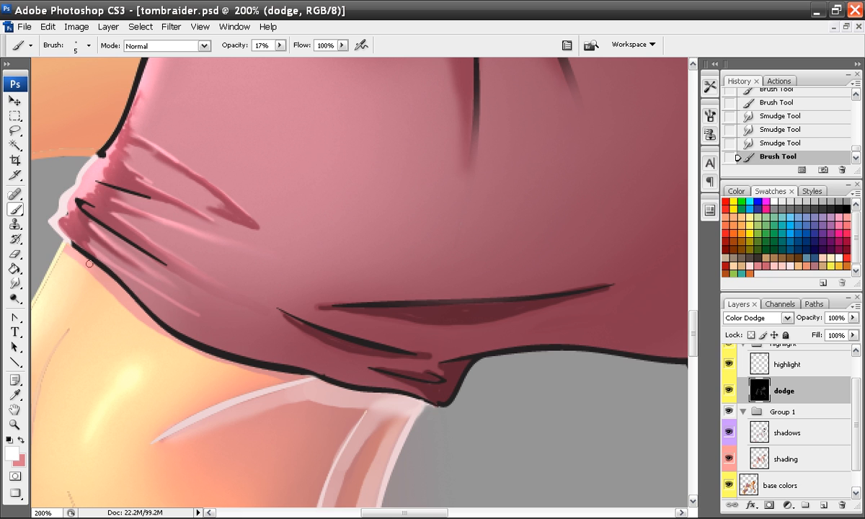
key("ctrl+z")
left_click_drag(85, 230, 156, 295)
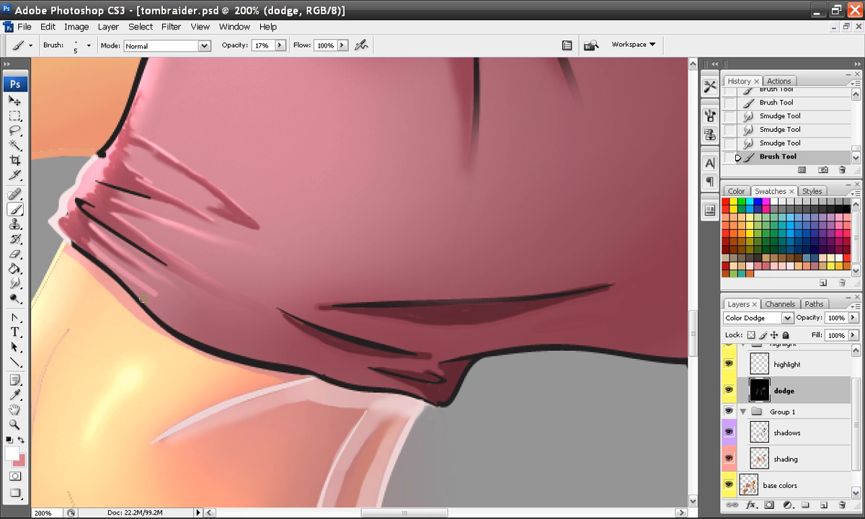
Smudge the new hem highlight along the direction of the folds to blend it into the shirt.
left_click(15, 283)
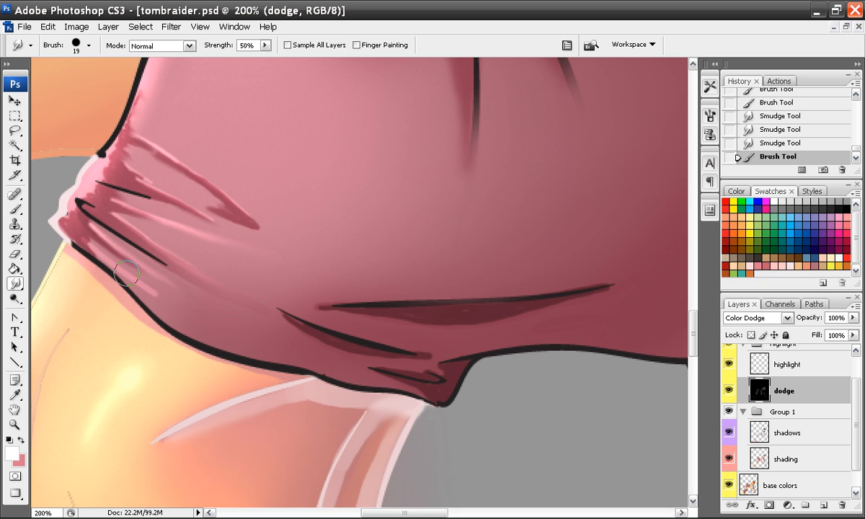
left_click_drag(261, 355, 275, 359)
left_click_drag(90, 245, 264, 357)
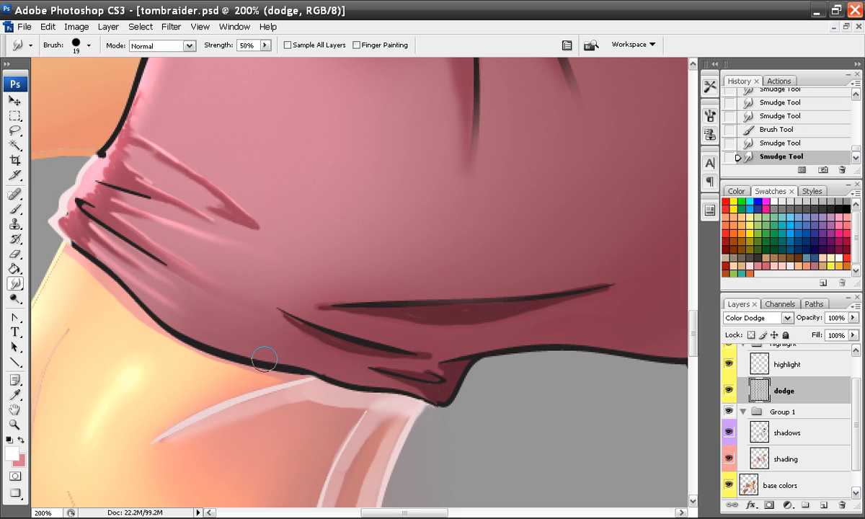
left_click_drag(82, 229, 250, 333)
left_click_drag(134, 289, 240, 326)
left_click_drag(168, 305, 278, 346)
left_click_drag(97, 235, 210, 301)
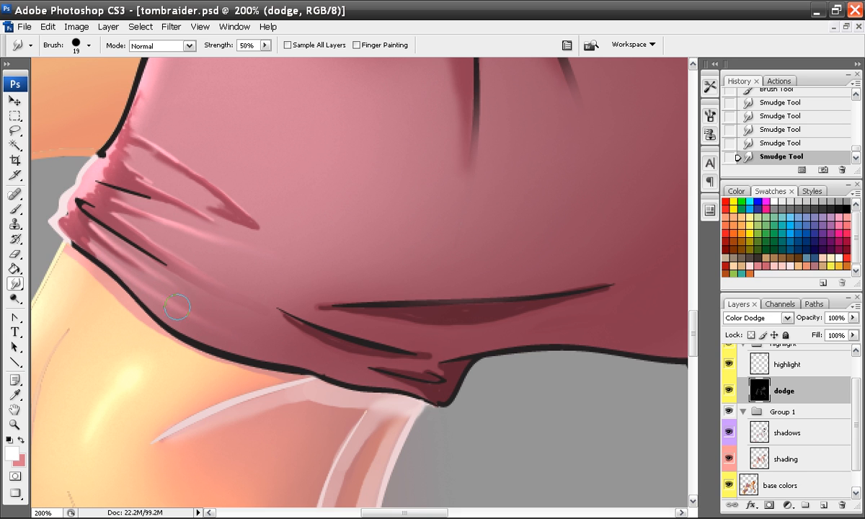
Brush brighter highlight strokes over the small fold beside the shirt's lower-left hem outline.
key("ctrl+minus")
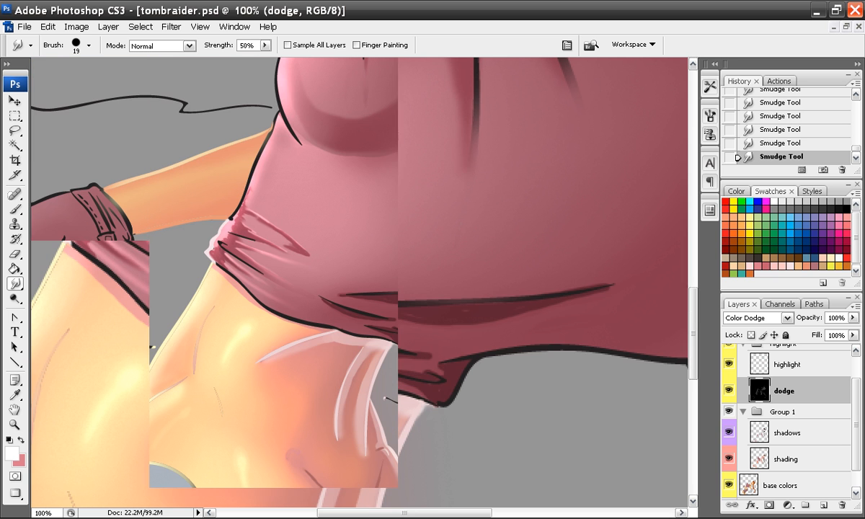
key("ctrl+plus")
key("ctrl+plus")
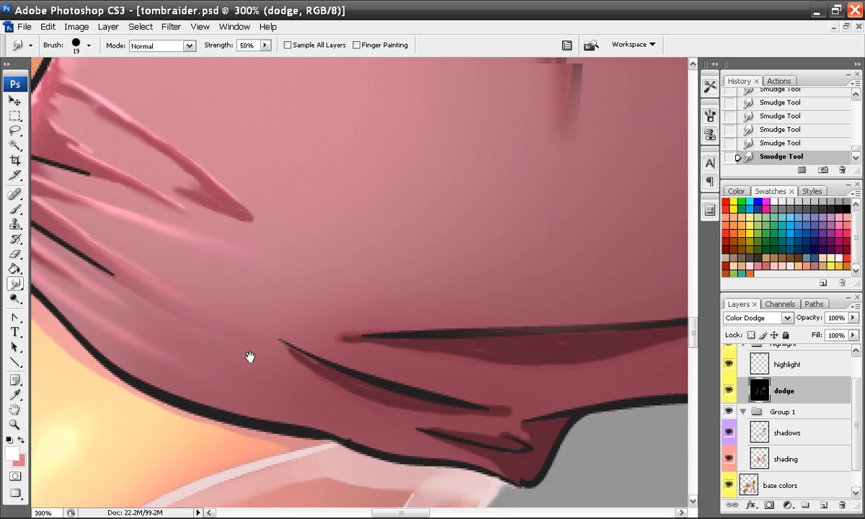
left_click(15, 209)
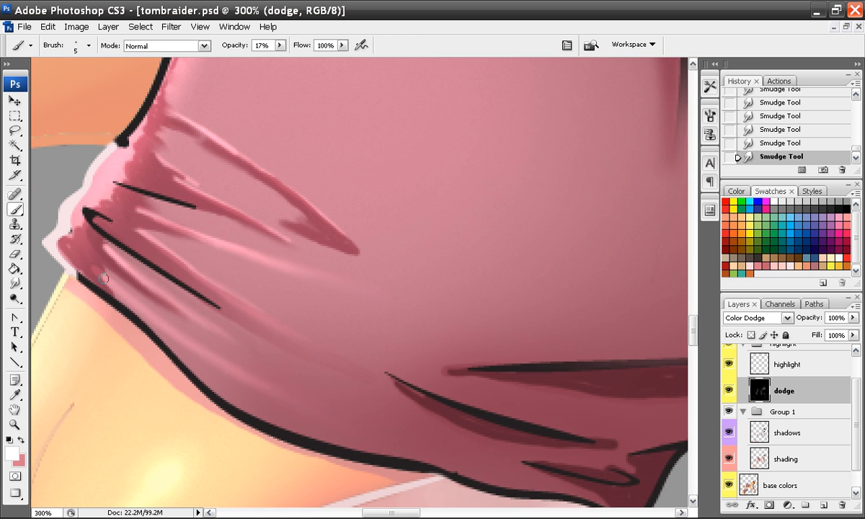
left_click_drag(87, 263, 157, 326)
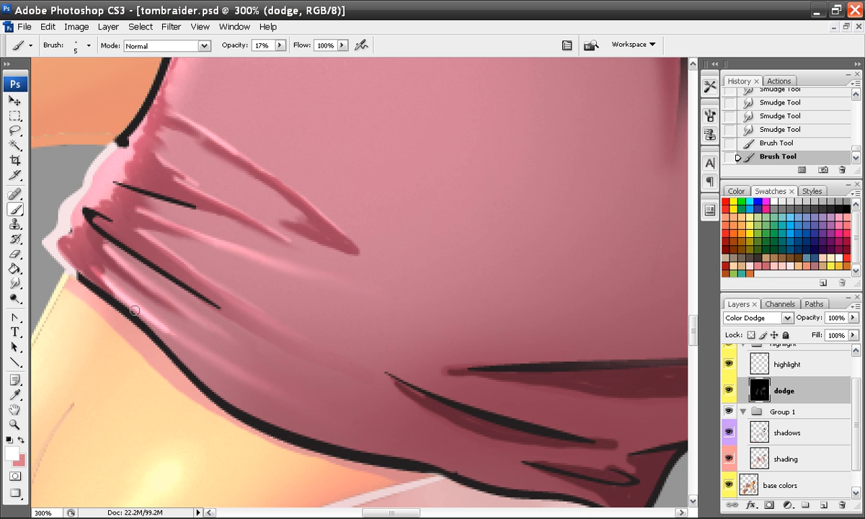
left_click_drag(106, 272, 160, 323)
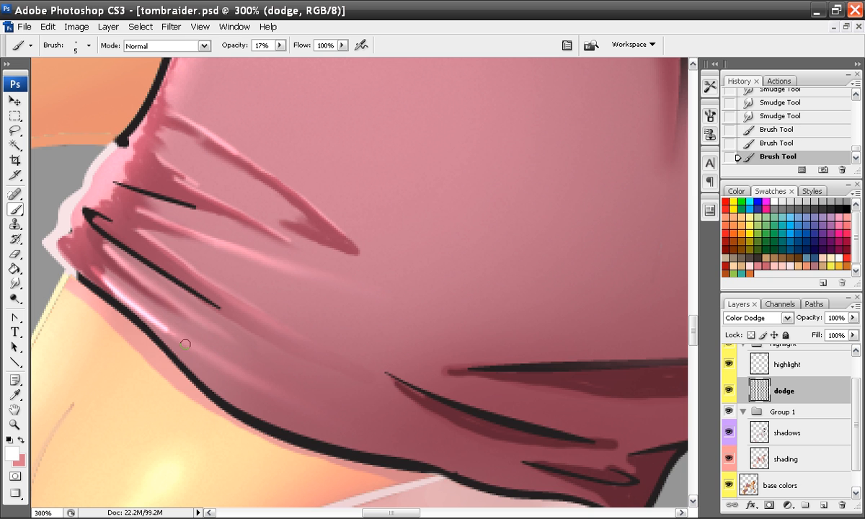
Smudge the bright hem strokes to soften them into the surrounding fold.
left_click(14, 283)
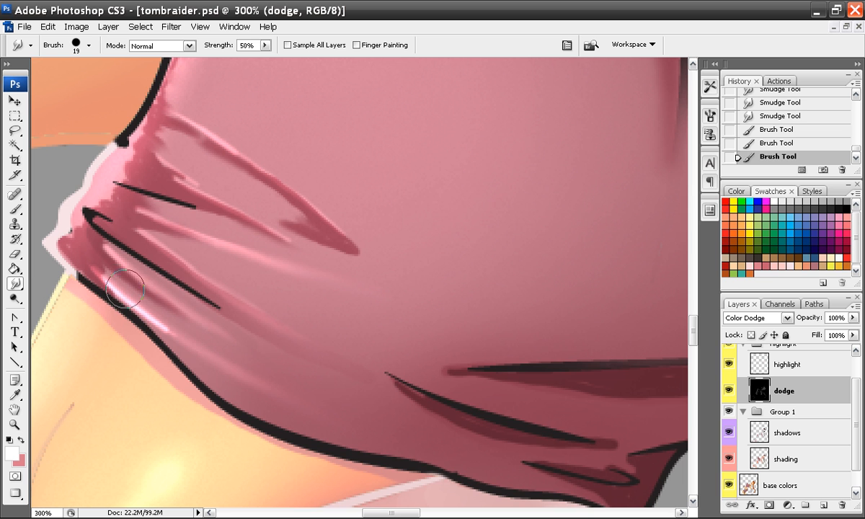
left_click_drag(115, 281, 160, 317)
left_click_drag(260, 373, 281, 383)
key("ctrl+minus")
key("ctrl+minus")
key("ctrl+plus")
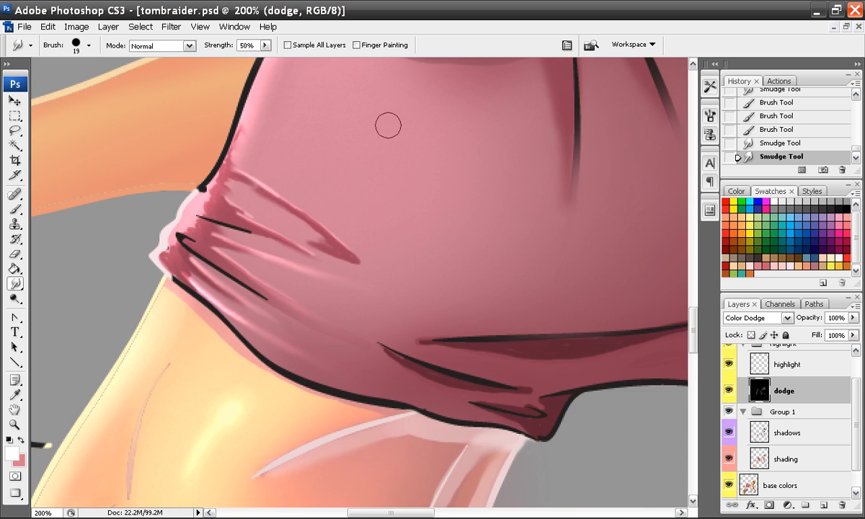
Brush highlight strokes along the curved outline under the chest, extending past its lower tip.
scroll(237, 299, "up", 2)
left_click(17, 210)
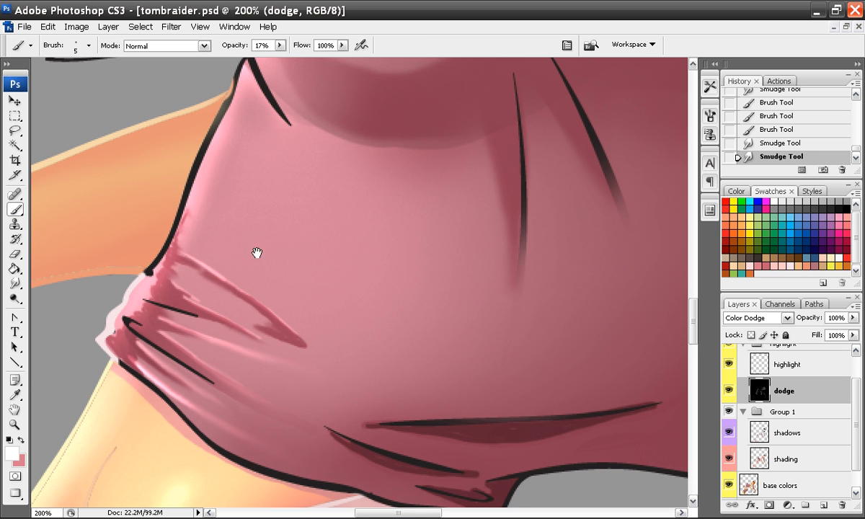
scroll(243, 196, "up", 3)
mouse_move(236, 99)
left_mouse_down()
mouse_move(256, 164)
mouse_move(300, 253)
left_mouse_up()
left_click_drag(249, 152, 269, 198)
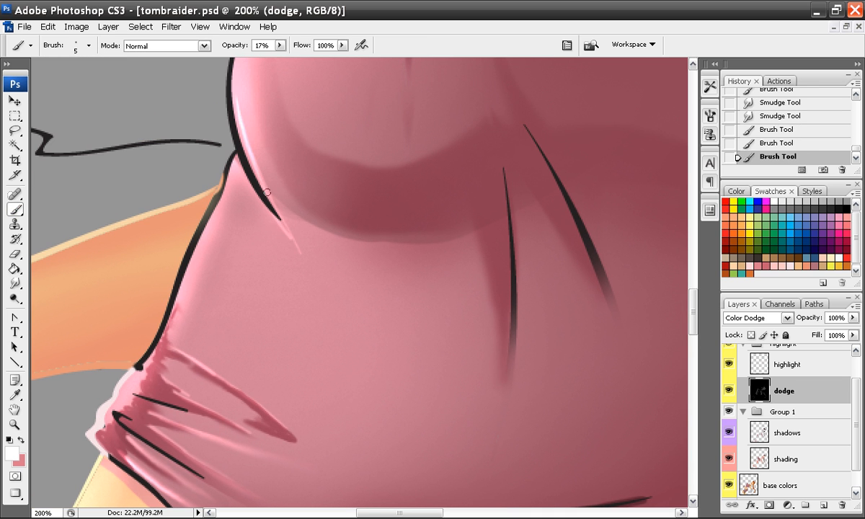
key("ctrl+z")
left_click_drag(258, 169, 271, 238)
Smudge the highlight under the chest outline downward so it fades into the shirt.
left_click(15, 283)
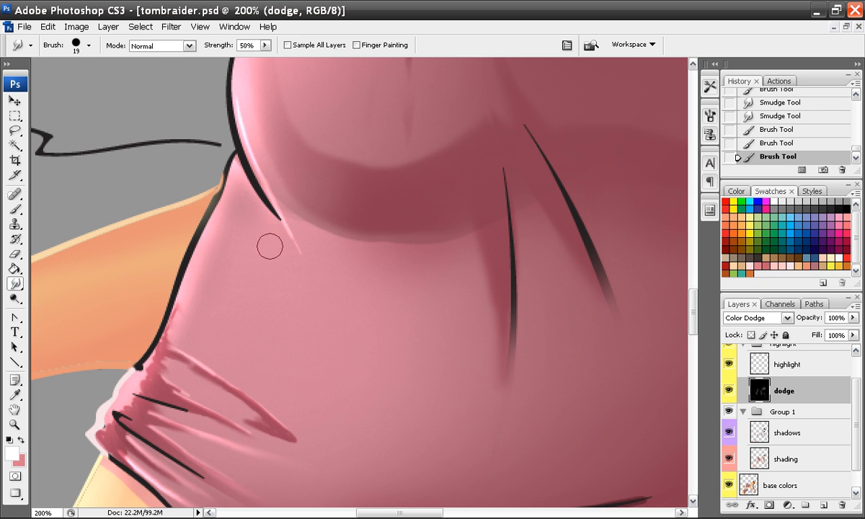
left_click_drag(248, 165, 281, 230)
left_click_drag(254, 187, 281, 240)
left_click_drag(315, 286, 320, 297)
left_click_drag(282, 226, 349, 337)
key("ctrl+minus")
key("ctrl+minus")
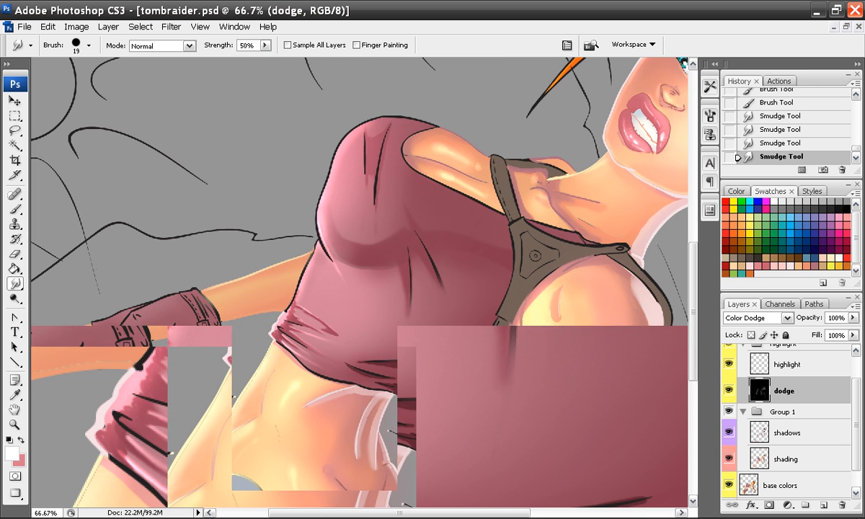
Brush thin vertical highlight strokes beside the dark fold lines on the upper chest of the shirt.
key("b")
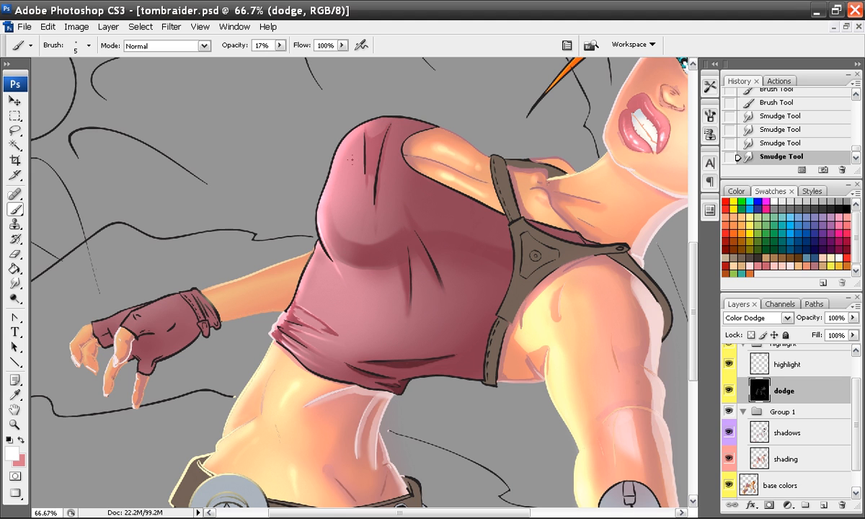
left_click_drag(355, 139, 356, 242)
key("ctrl+z")
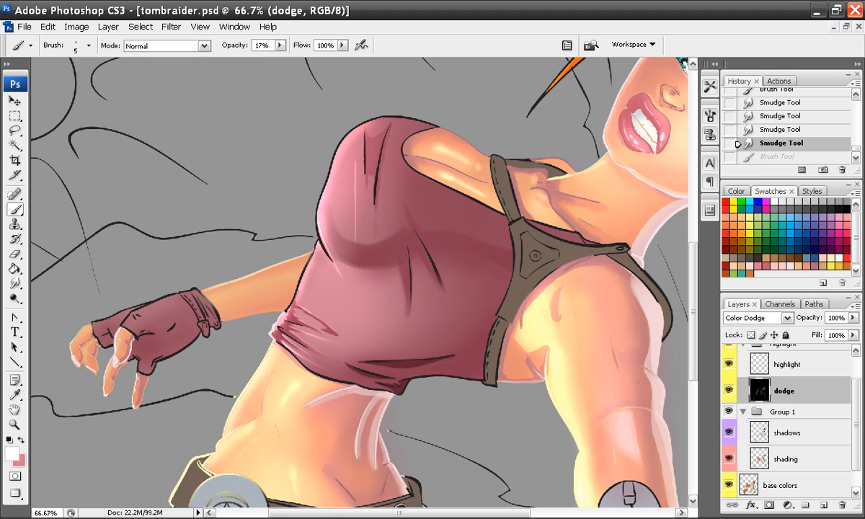
left_click_drag(393, 128, 397, 203)
left_click_drag(377, 148, 372, 198)
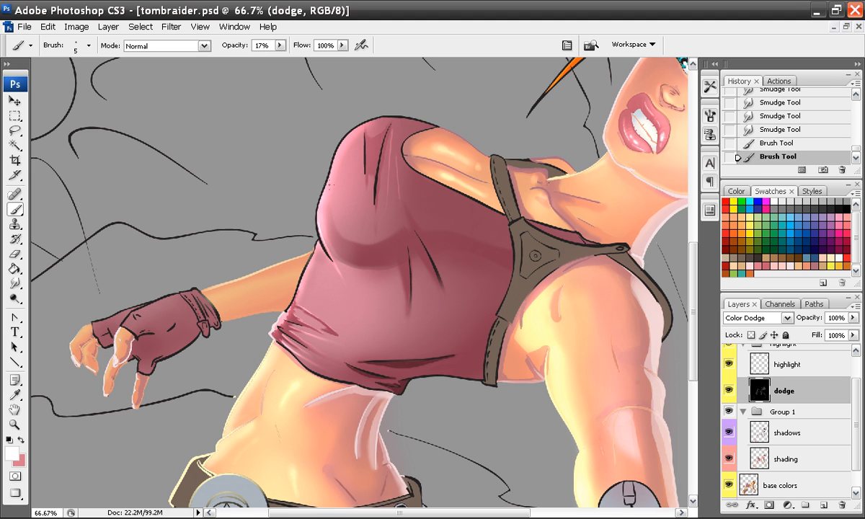
Try adding long highlight strokes on the shirt to the left of the upper chest folds.
mouse_move(328, 131)
left_mouse_down()
mouse_move(331, 203)
mouse_move(363, 211)
left_mouse_up()
key("ctrl+plus")
mouse_move(368, 147)
left_mouse_down()
mouse_move(280, 316)
mouse_move(318, 317)
mouse_move(315, 300)
mouse_move(312, 358)
mouse_move(321, 237)
mouse_move(332, 288)
left_mouse_up()
Smudge the ends of the vertical chest highlights to taper and soften them.
left_click(15, 281)
left_click_drag(329, 244, 329, 218)
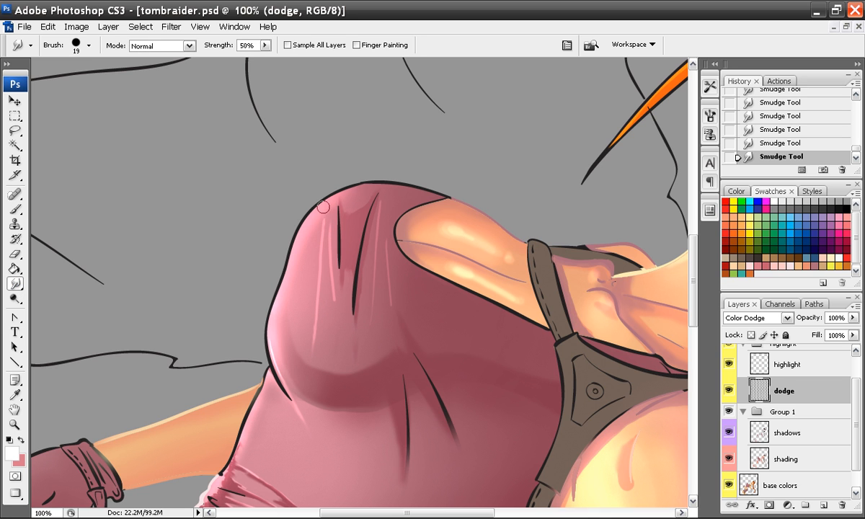
left_click_drag(340, 303, 333, 272)
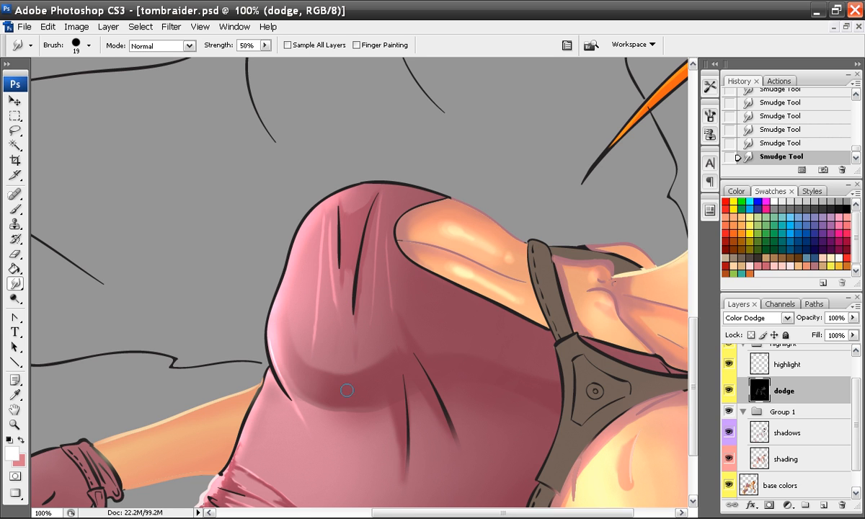
key("ctrl+minus")
key("ctrl+plus")
key("ctrl+plus")
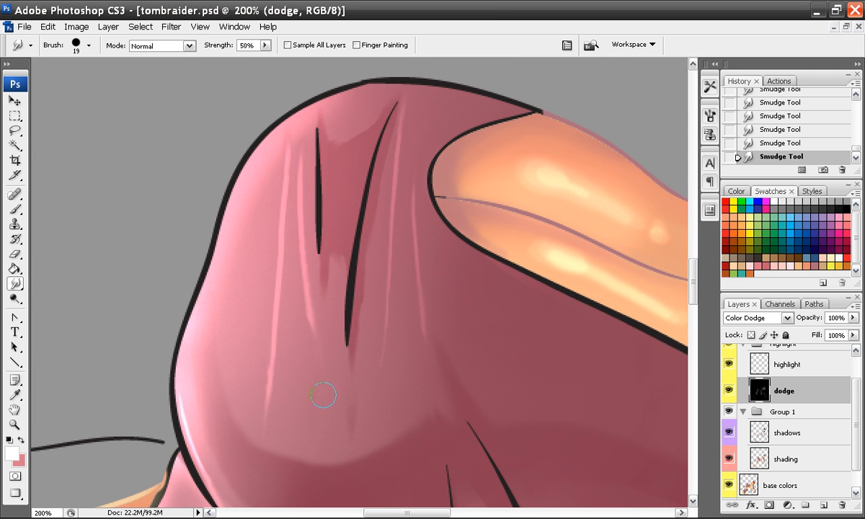
left_click_drag(323, 395, 313, 373)
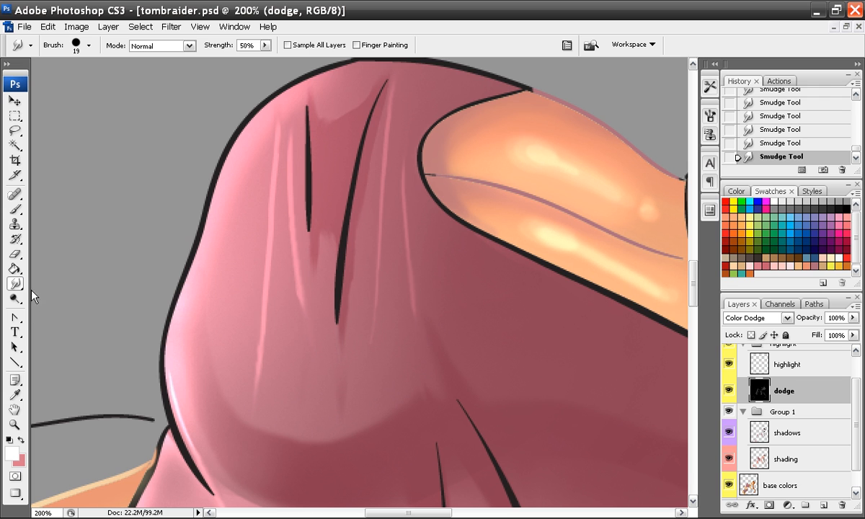
Enlarge the soft brush to 12 px and retrace the chest fold highlights and the shirt's left edge.
left_click(15, 209)
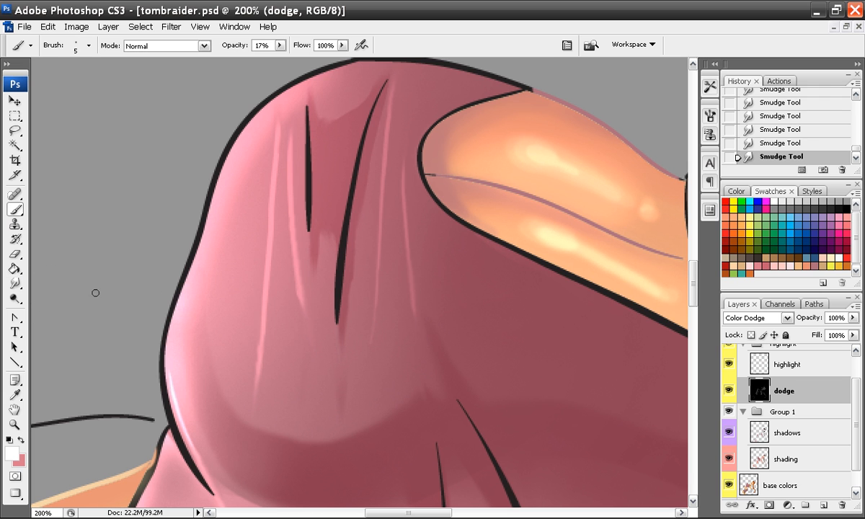
right_click(274, 235)
left_click(406, 331)
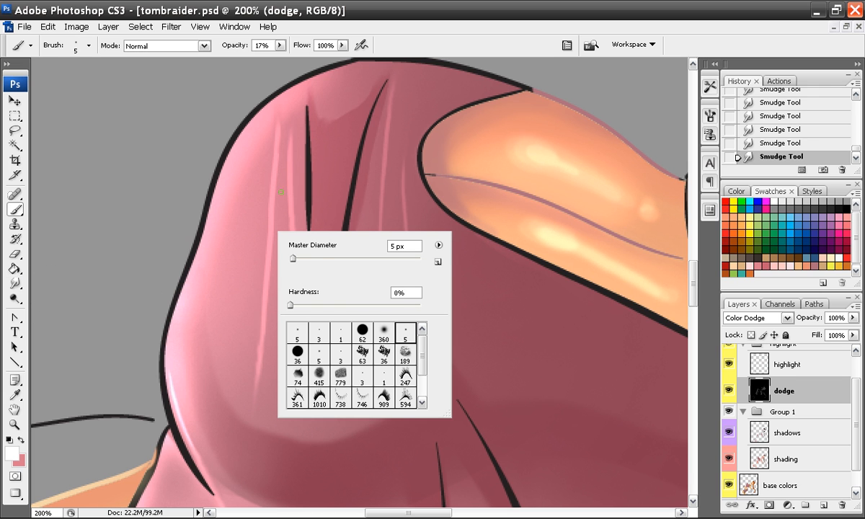
left_click(305, 258)
left_click(297, 258)
left_click_drag(278, 120, 271, 276)
left_click_drag(287, 154, 286, 259)
left_click_drag(402, 176, 396, 246)
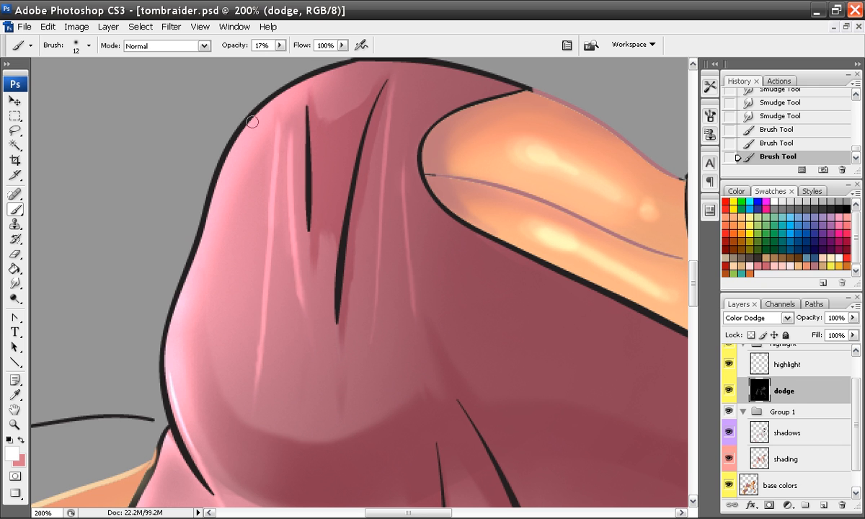
mouse_move(214, 202)
left_mouse_down()
mouse_move(199, 275)
mouse_move(173, 302)
left_mouse_up()
Undo the smudging and the highlight strokes painted to the left of the chest folds.
key("ctrl+minus")
key("ctrl+minus")
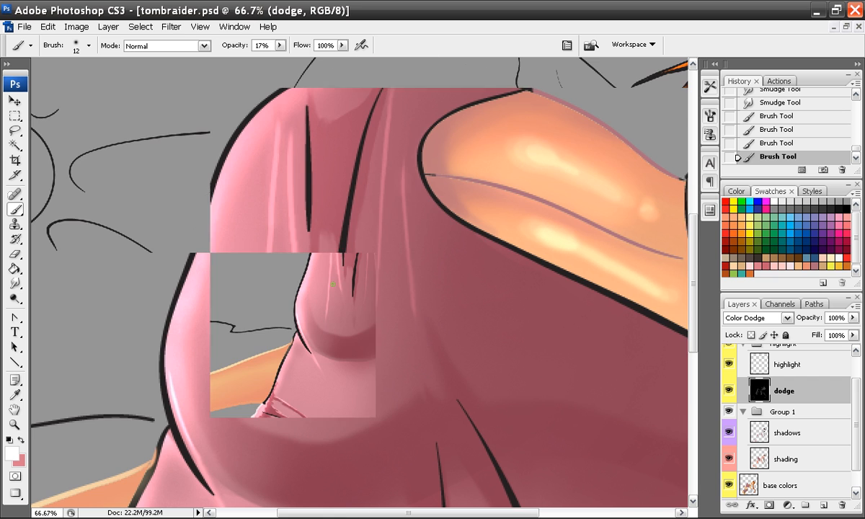
key("ctrl+plus")
left_click_drag(351, 336, 286, 272)
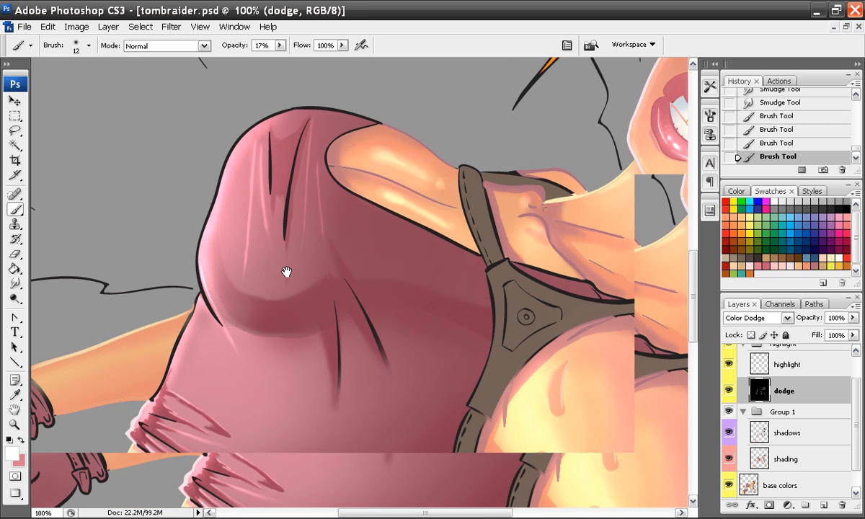
key("ctrl+minus")
left_click_drag(339, 301, 290, 328)
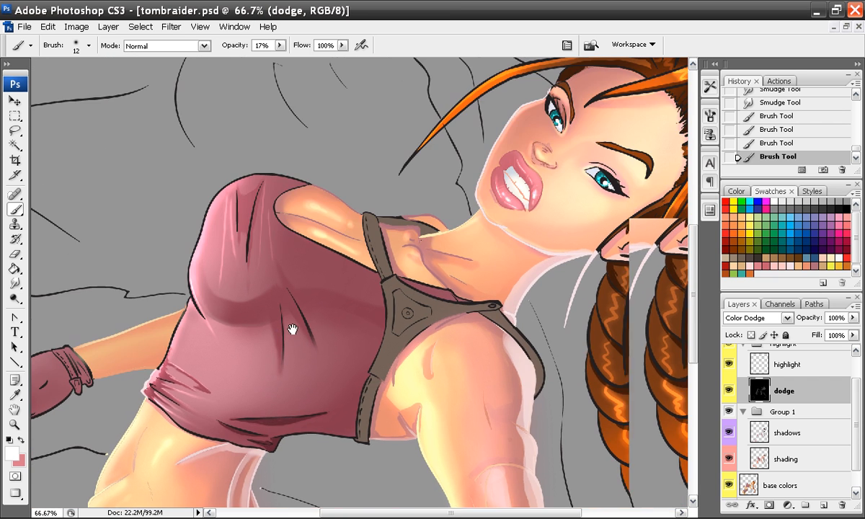
key("ctrl+z")
key("ctrl+alt+z")
key("ctrl+alt+z")
key("ctrl+alt+z")
key("ctrl+alt+z")
key("ctrl+alt+z")
key("ctrl+alt+z")
key("ctrl+alt+z")
key("ctrl+alt+z")
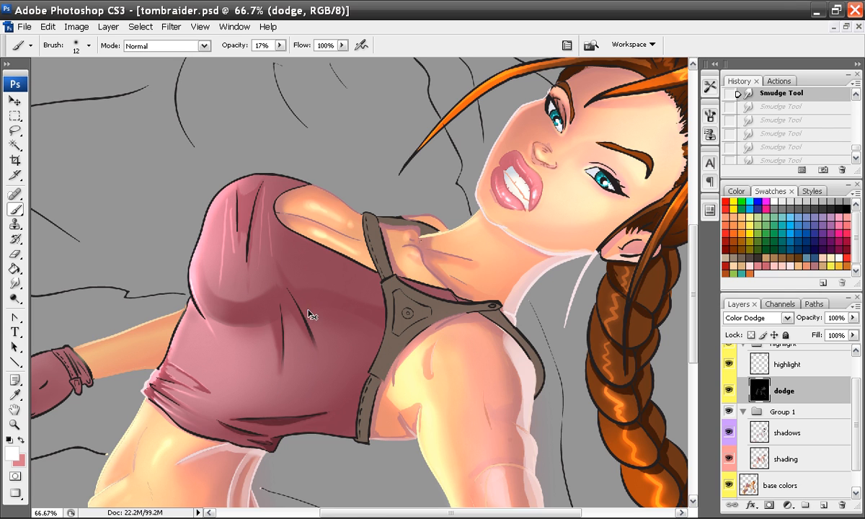
key("ctrl+alt+z")
key("ctrl+alt+z")
key("ctrl+alt+z")
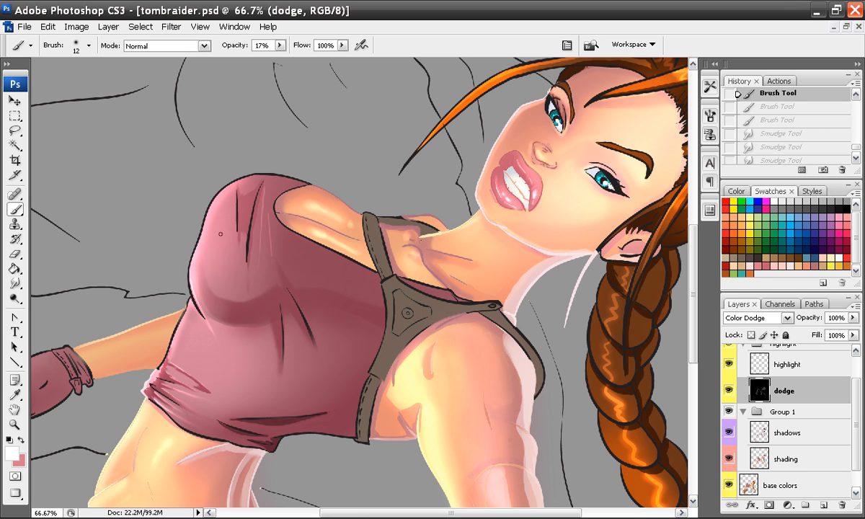
Switch to a hard round 12 px brush and paint a long curved highlight up the left side of the chest.
mouse_move(229, 301)
left_mouse_down()
mouse_move(200, 280)
mouse_move(211, 219)
left_mouse_up()
key("ctrl+z")
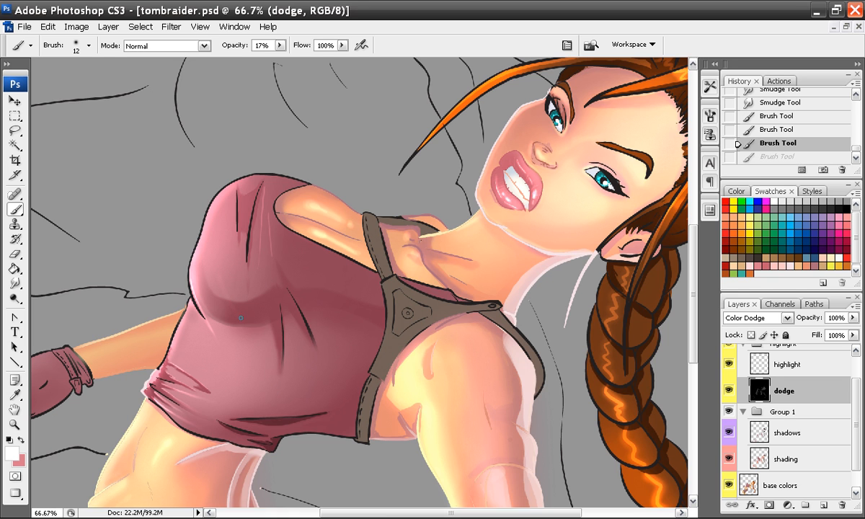
right_click(205, 307)
left_click(229, 409)
left_click_drag(222, 336, 225, 337)
mouse_move(204, 298)
left_mouse_down()
mouse_move(237, 313)
mouse_move(218, 282)
mouse_move(208, 209)
left_mouse_up()
key("ctrl+z")
left_click_drag(236, 314, 219, 216)
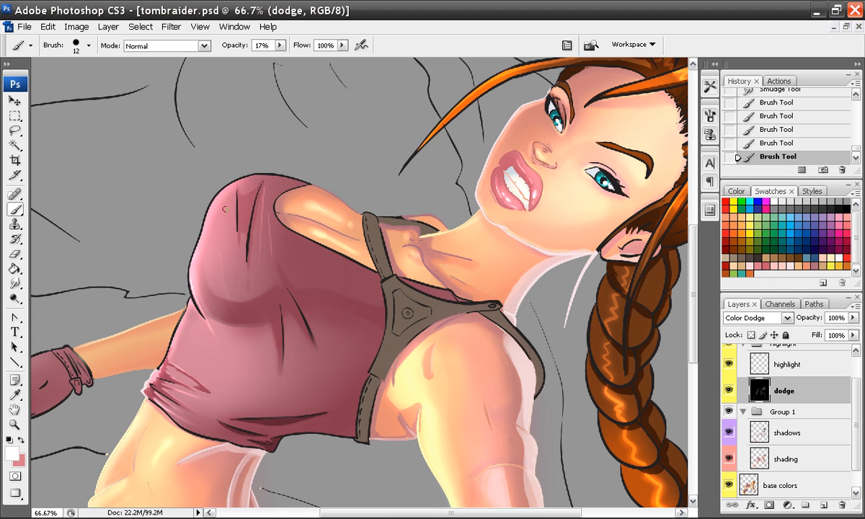
Paint another curved highlight up the chest and smudge the upper ends of the vertical chest highlights to soften them.
mouse_move(239, 319)
left_mouse_down()
mouse_move(228, 296)
mouse_move(223, 214)
left_mouse_up()
key("ctrl+plus")
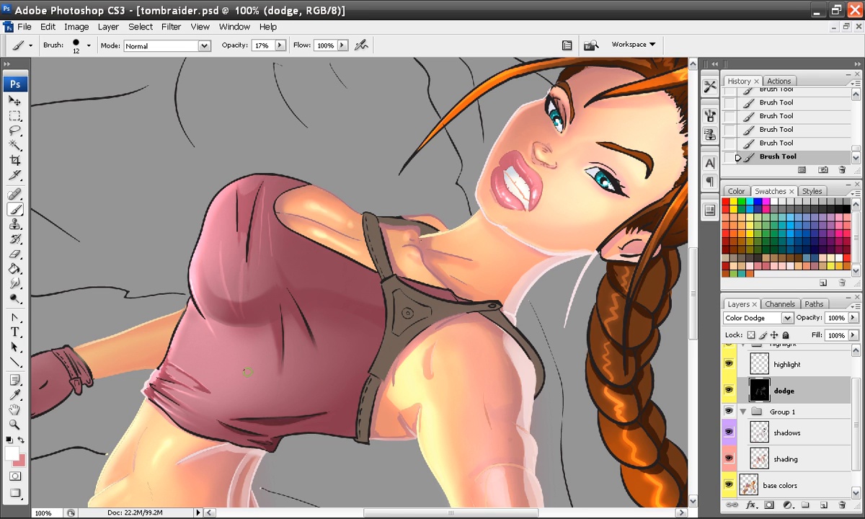
key("ctrl+plus")
left_click_drag(168, 368, 424, 344)
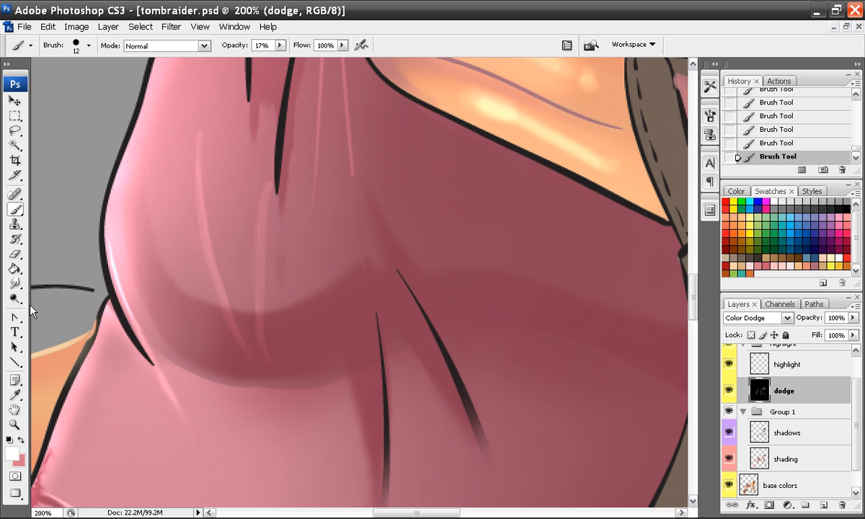
left_click(15, 283)
mouse_move(189, 147)
left_mouse_down()
mouse_move(198, 159)
mouse_move(191, 126)
left_mouse_up()
left_click_drag(204, 89, 205, 80)
left_click_drag(188, 144, 205, 62)
left_click_drag(259, 186, 258, 147)
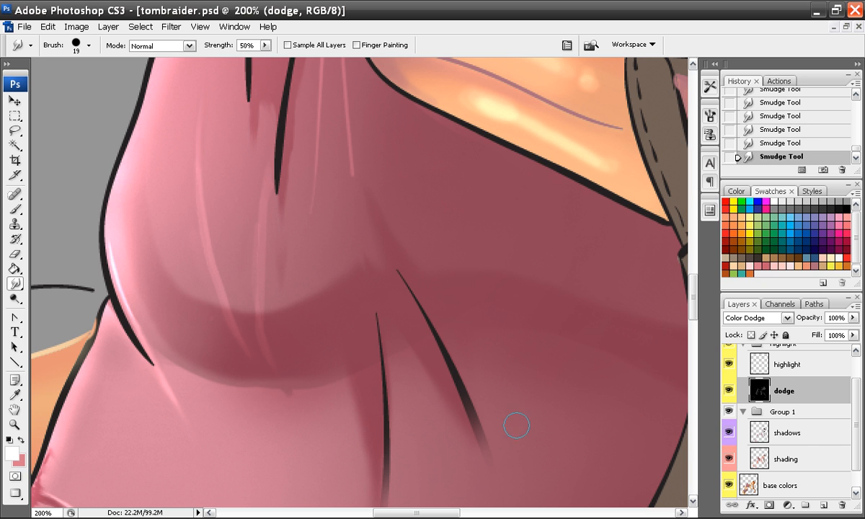
On the shading layer, paint sampled dark shirt red around the lower ends of the chest highlights with a hard 13 px brush.
left_click(793, 459)
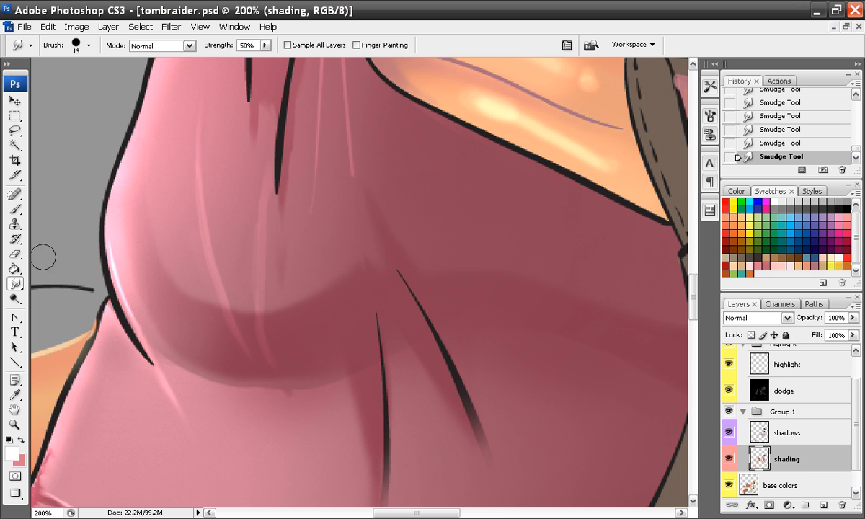
left_click(16, 210)
left_click(293, 333, "alt")
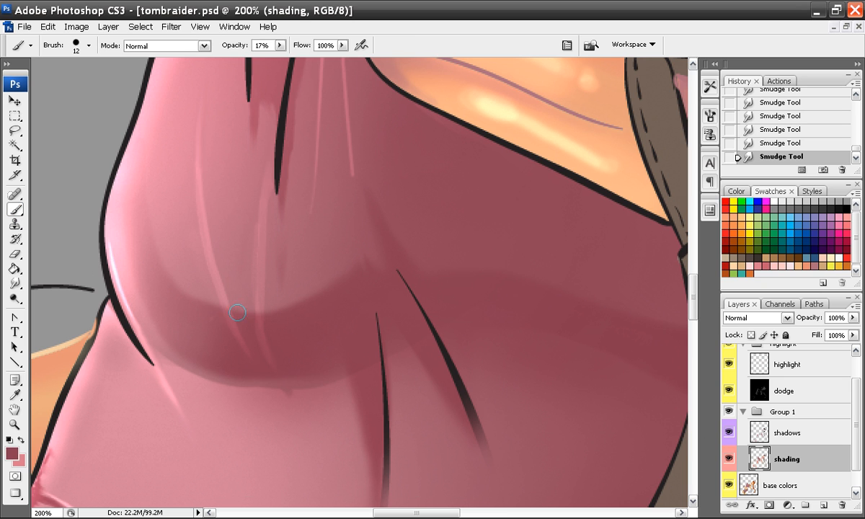
right_click(245, 311)
left_click(265, 410)
left_click_drag(258, 337, 268, 337)
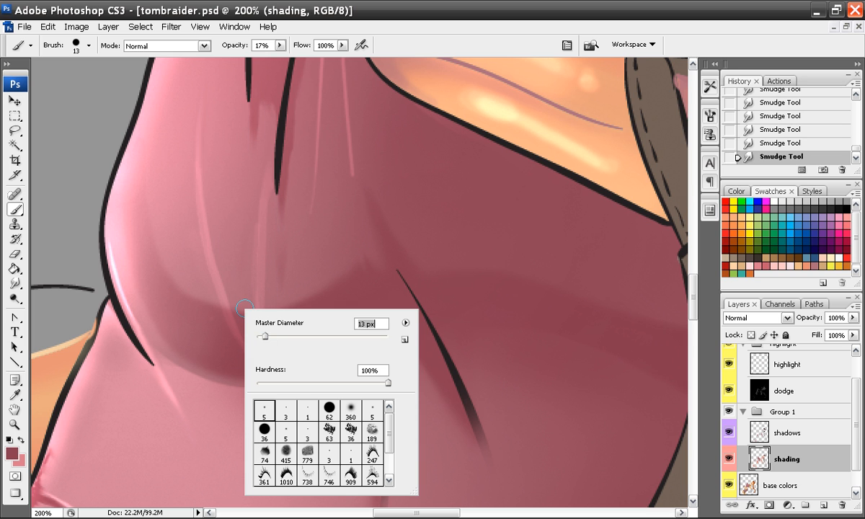
left_click(190, 119)
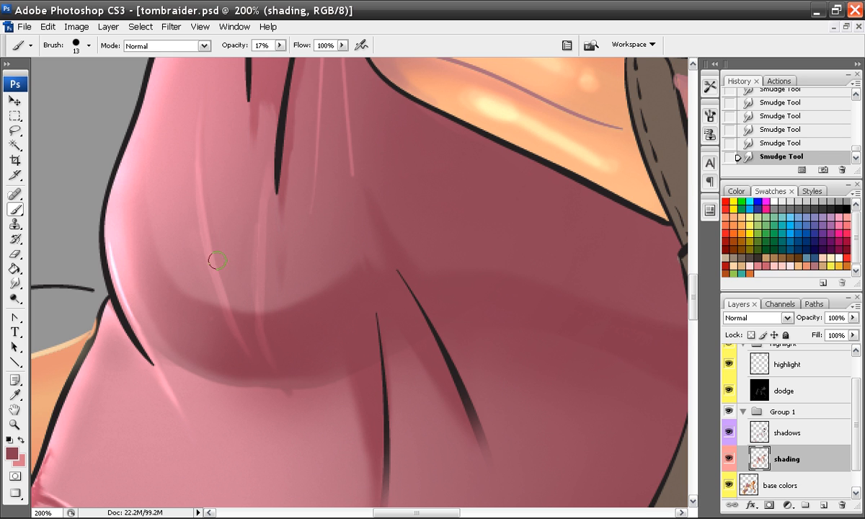
left_click_drag(244, 351, 250, 364)
left_click_drag(278, 183, 280, 367)
left_click_drag(264, 327, 275, 362)
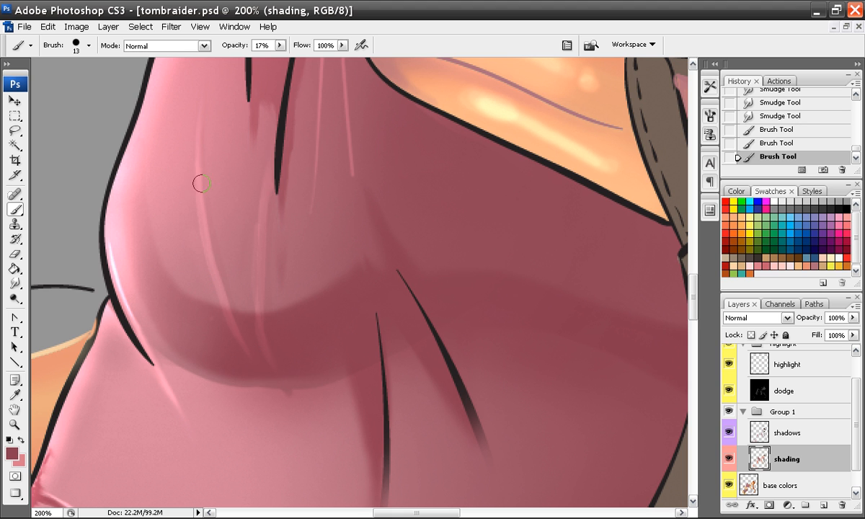
left_click_drag(224, 302, 247, 358)
mouse_move(251, 309)
left_mouse_down()
mouse_move(273, 367)
mouse_move(295, 363)
mouse_move(245, 334)
left_mouse_up()
key("ctrl+minus")
key("ctrl+minus")
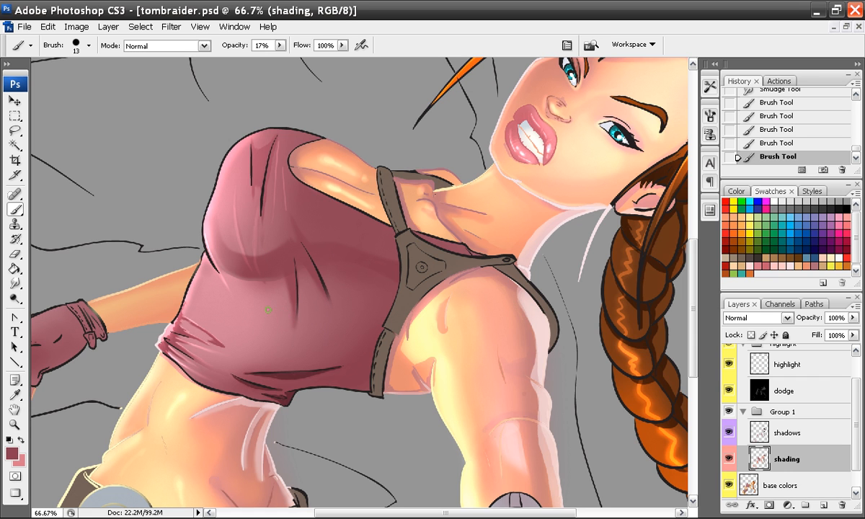
left_click(760, 387)
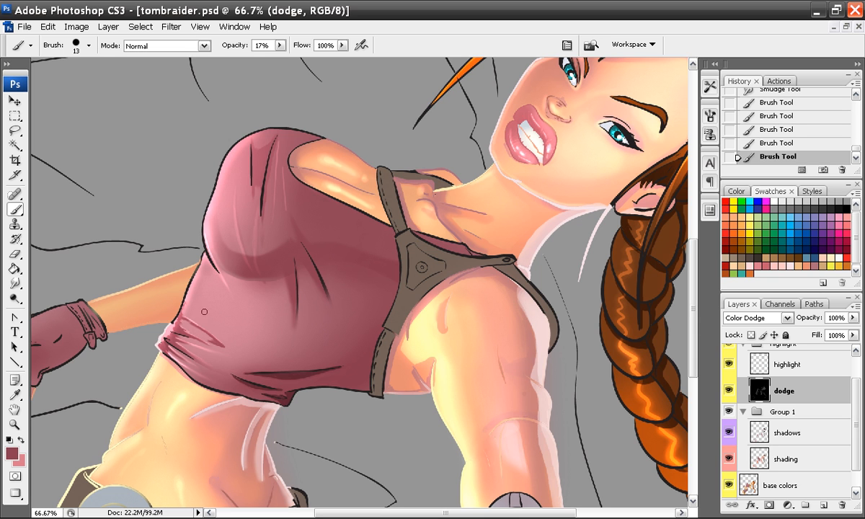
key("ctrl+z")
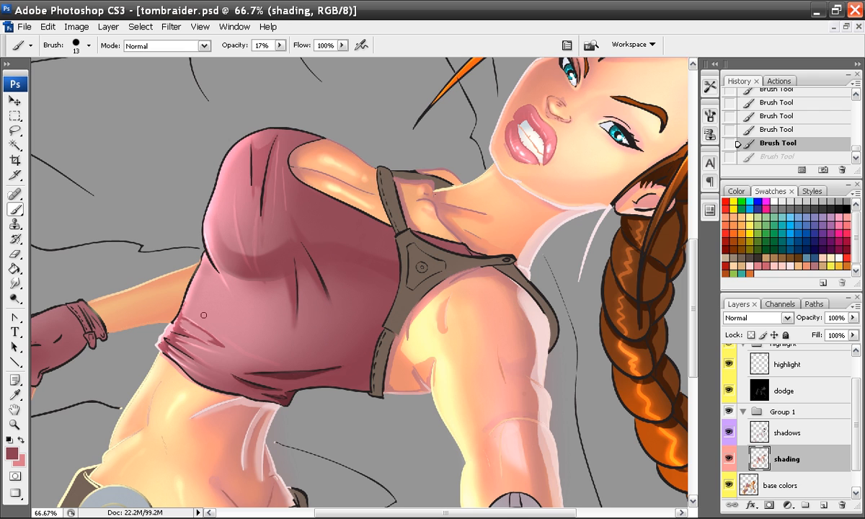
left_click_drag(236, 337, 324, 355)
key("ctrl+z")
On the dodge layer, paint a long curved white highlight across the belly area of the shirt.
left_click(771, 386)
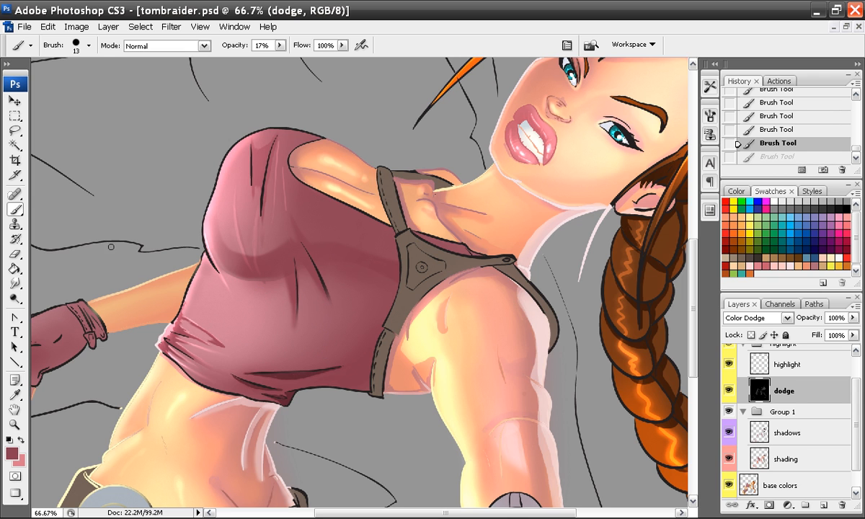
left_click(774, 202)
mouse_move(201, 314)
left_mouse_down()
mouse_move(231, 334)
mouse_move(273, 348)
left_mouse_up()
Retrace the left part of the curved belly highlight to brighten it, redoing the first misplaced stroke.
key("ctrl+plus")
key("ctrl+plus")
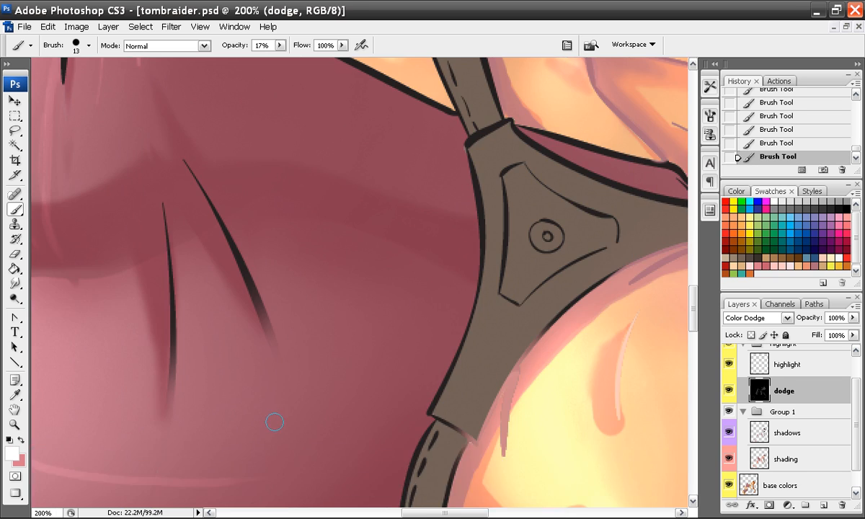
left_click_drag(230, 412, 359, 279)
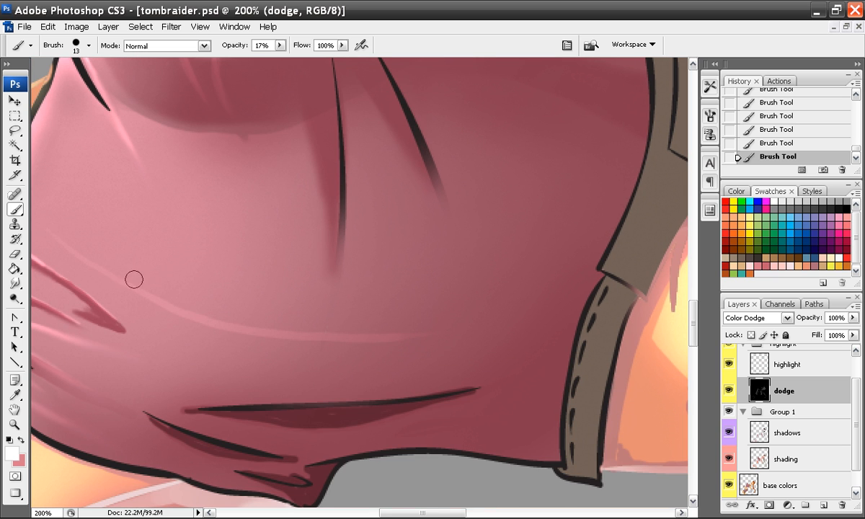
left_click_drag(74, 249, 206, 318)
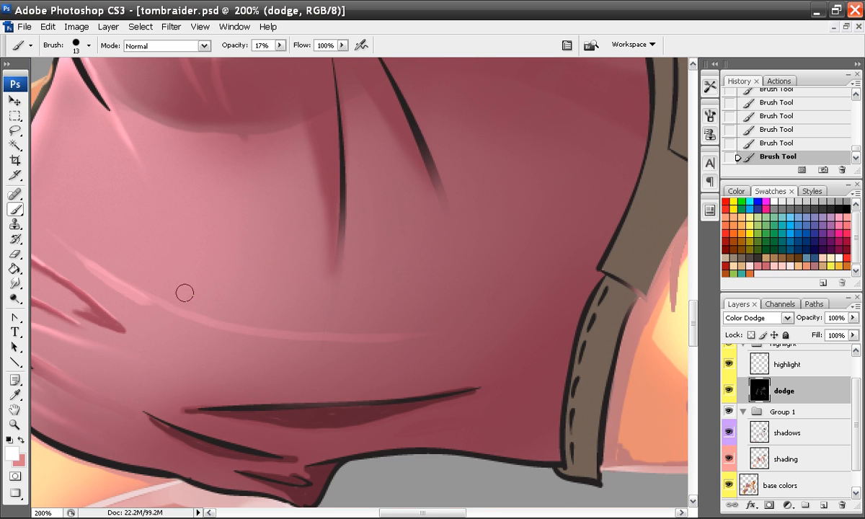
key("ctrl+z")
mouse_move(79, 253)
left_mouse_down()
mouse_move(154, 301)
mouse_move(212, 310)
left_mouse_up()
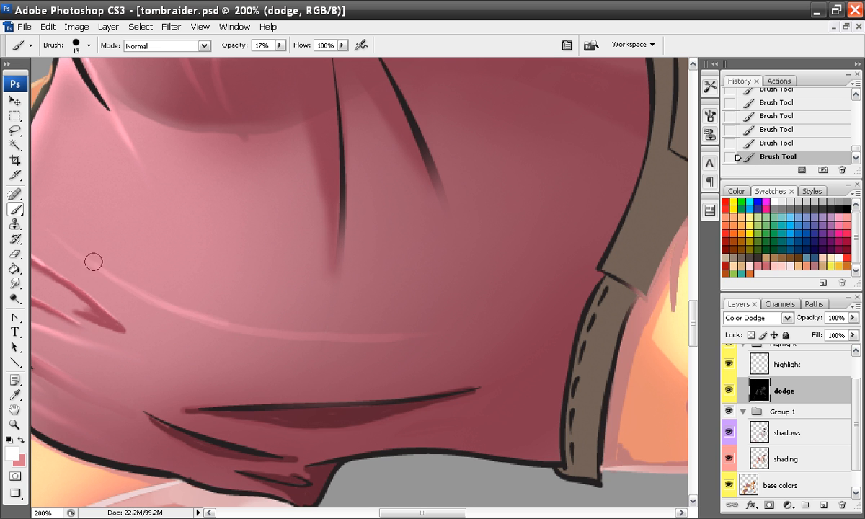
left_click_drag(89, 260, 173, 310)
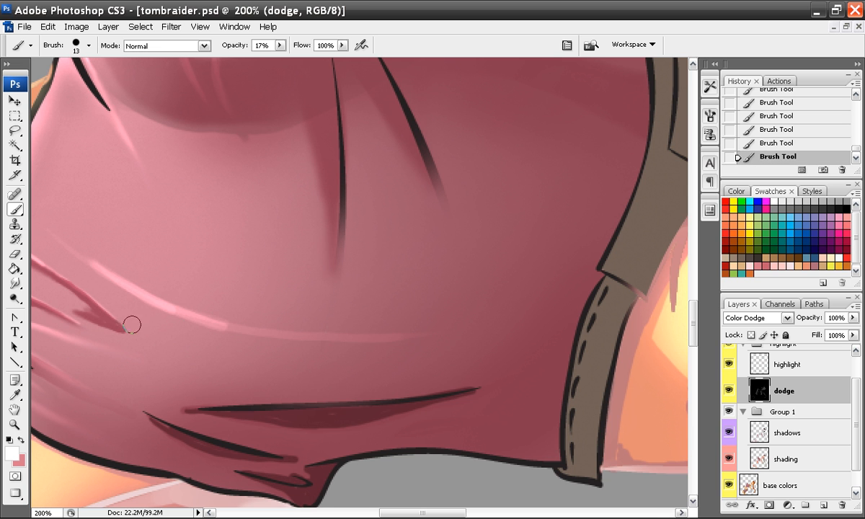
Smudge the curved belly highlight along its length to taper and blend its ends.
key("ctrl+minus")
key("ctrl+minus")
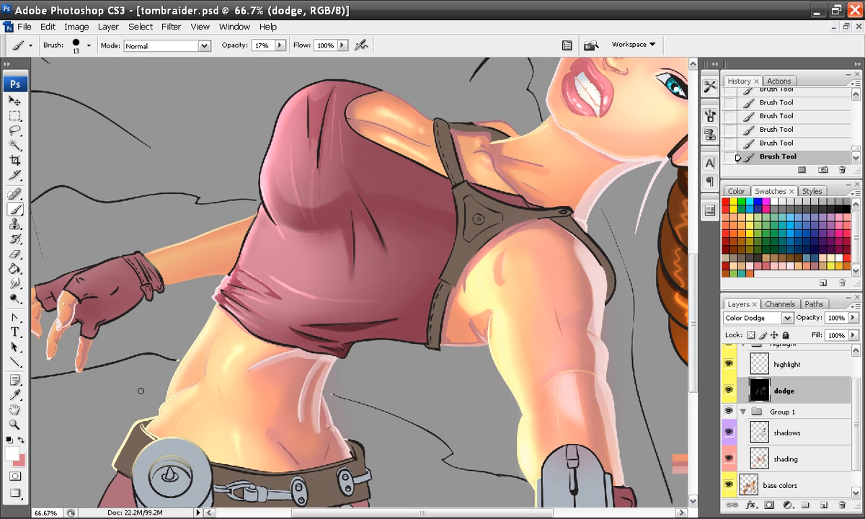
key("ctrl+plus")
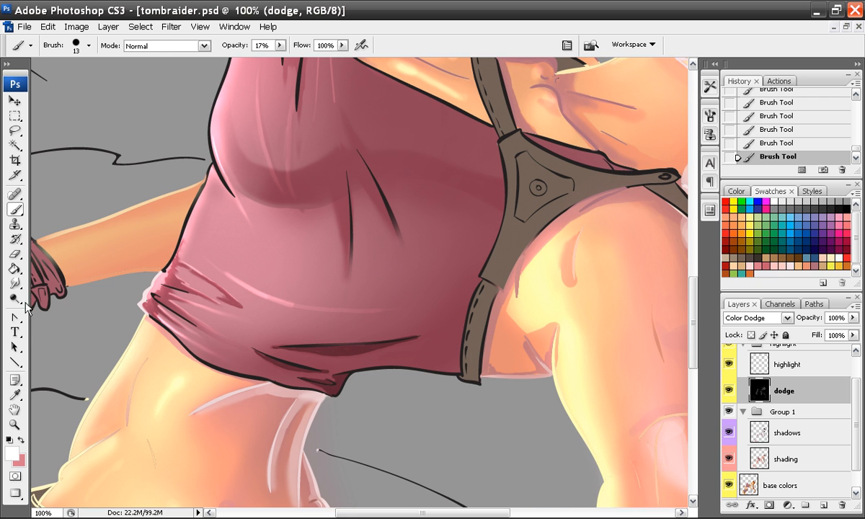
left_click(16, 283)
mouse_move(223, 261)
left_mouse_down()
mouse_move(195, 243)
mouse_move(205, 248)
left_mouse_up()
left_click_drag(281, 301, 231, 275)
left_click_drag(345, 306, 286, 300)
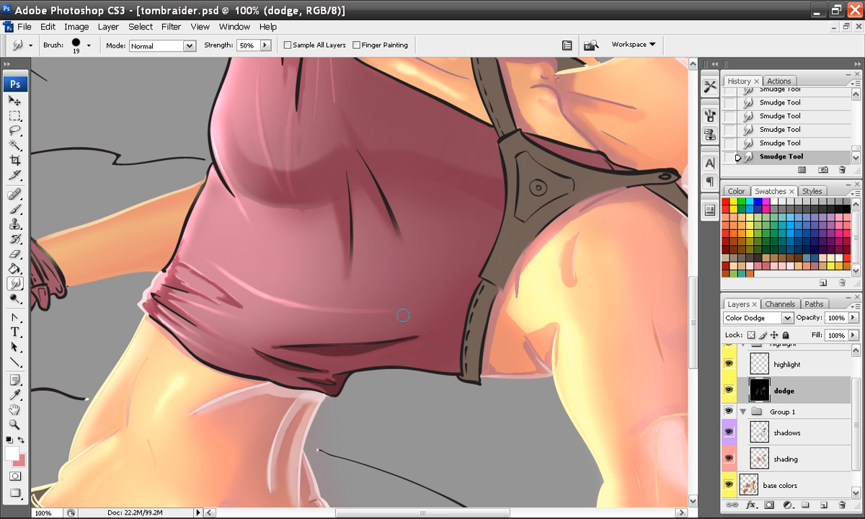
key("ctrl+minus")
key("ctrl+minus")
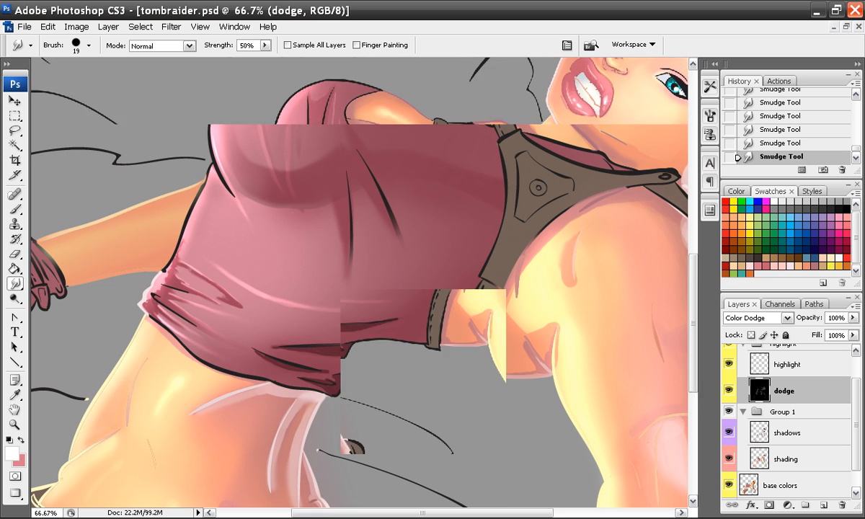
On the shading layer, paint sampled dark shirt red along the right part of the curved belly highlight.
key("ctrl+plus")
key("ctrl+plus")
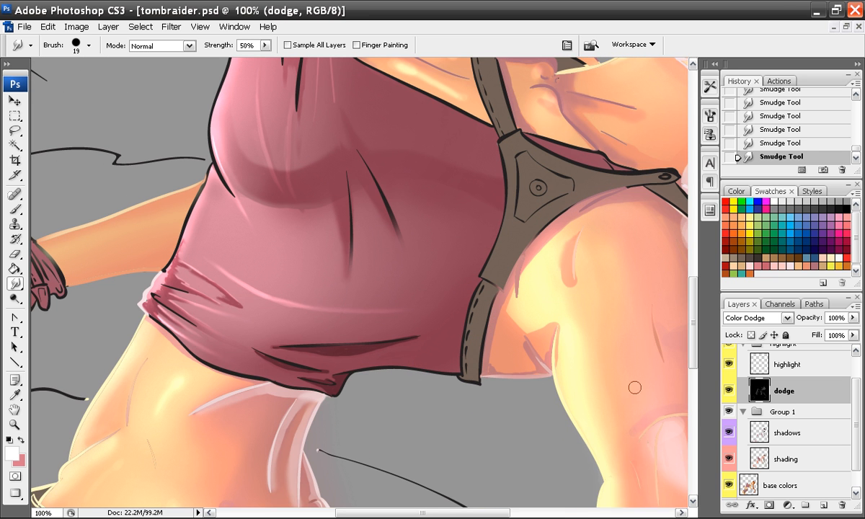
left_click(778, 456)
key("b")
left_click(334, 167, "alt")
left_click_drag(284, 309, 403, 314)
mouse_move(314, 310)
left_mouse_down()
mouse_move(431, 313)
mouse_move(357, 311)
mouse_move(401, 311)
left_mouse_up()
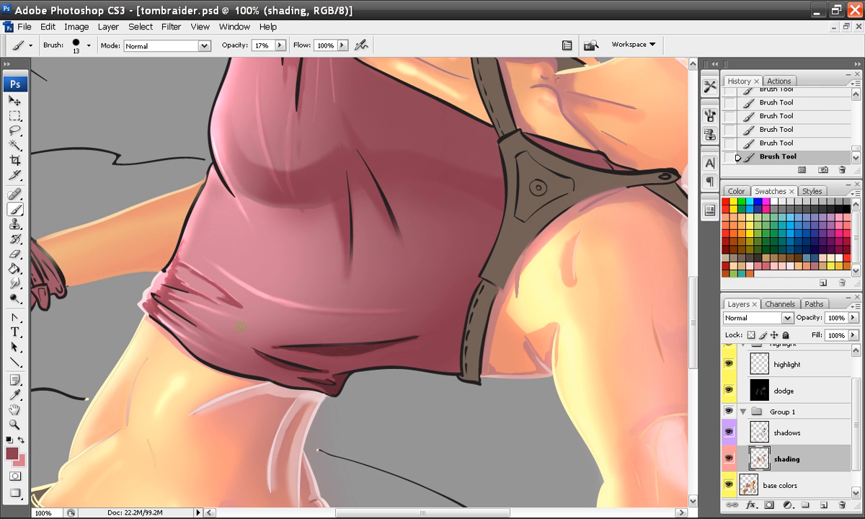
Inspect the shirt's highlights and shading against the rest of the figure at several zoom levels.
key("ctrl+minus")
key("ctrl+minus")
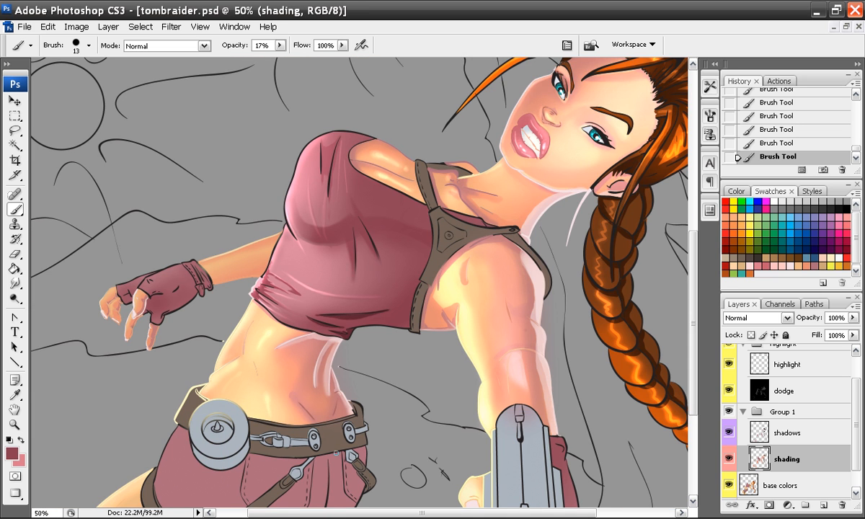
key("ctrl+plus")
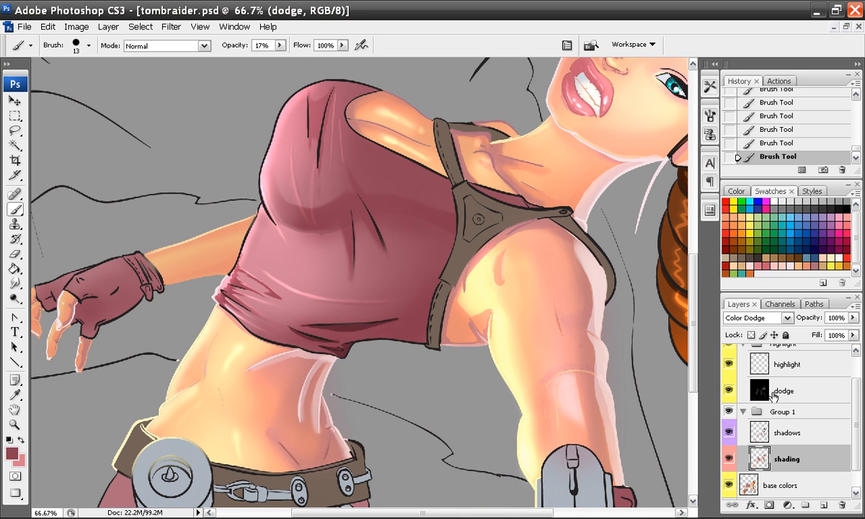
left_click(776, 393)
key("ctrl+plus")
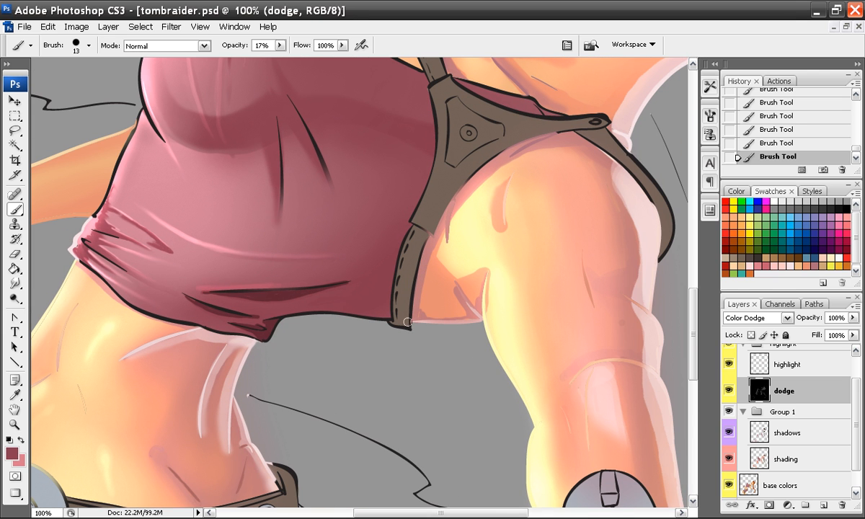
key("ctrl+minus")
key("ctrl+minus")
key("ctrl+plus")
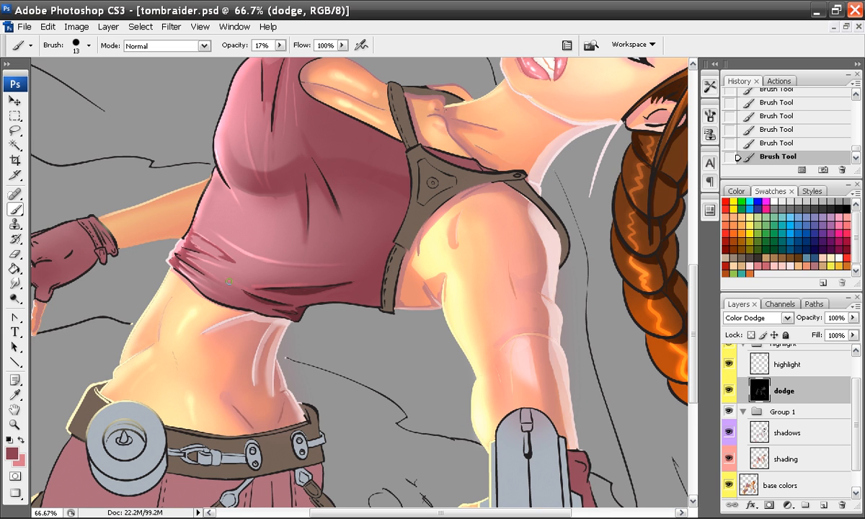
key("ctrl+minus")
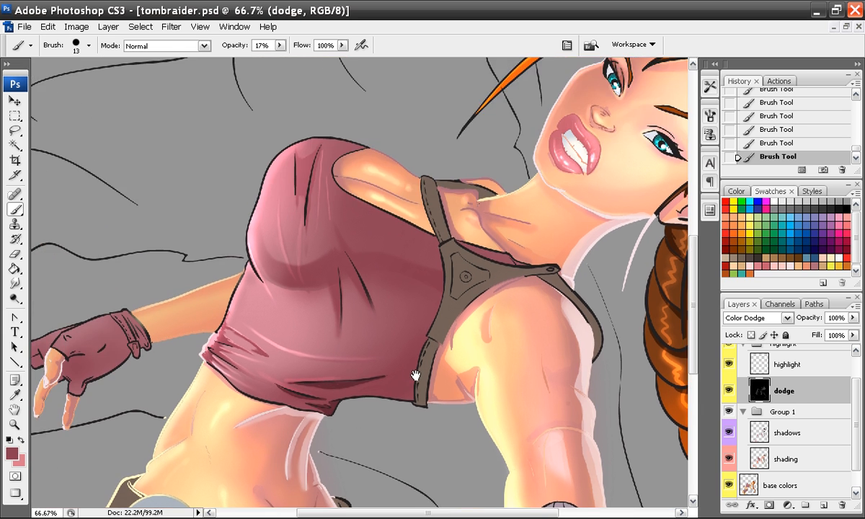
scroll(389, 337, "down", 3)
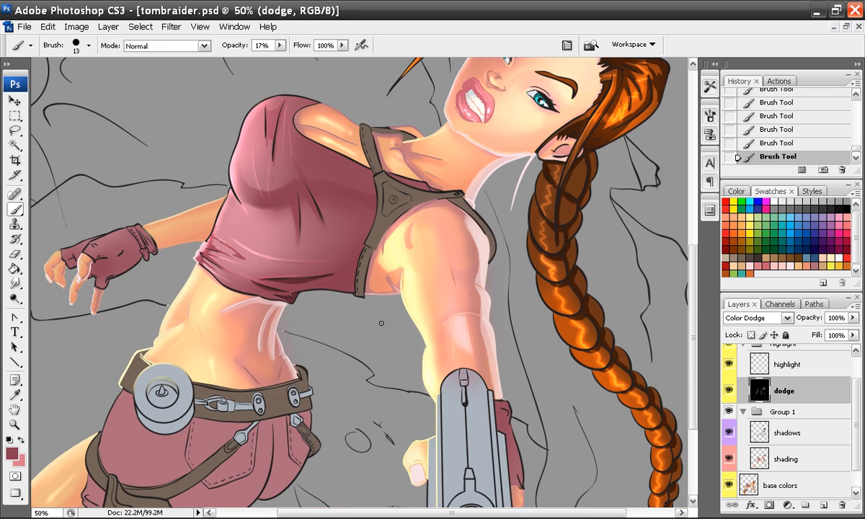
key("ctrl+minus")
key("ctrl+plus")
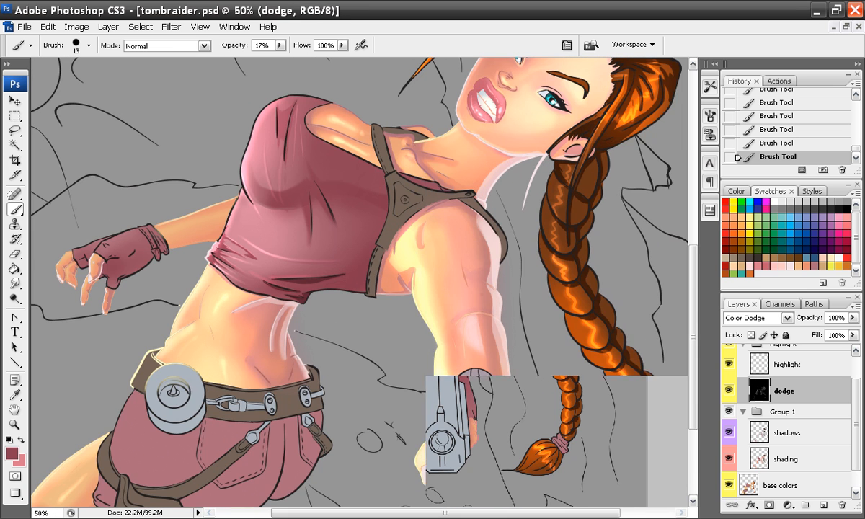
left_click_drag(361, 274, 370, 312)
mouse_move(405, 374)
left_mouse_down()
mouse_move(398, 297)
mouse_move(392, 324)
mouse_move(399, 287)
left_mouse_up()
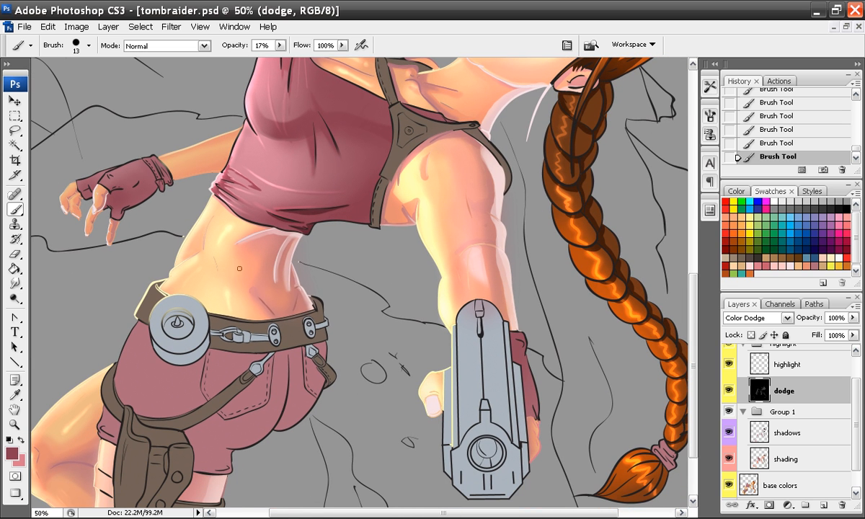
left_click_drag(277, 269, 281, 330)
scroll(800, 382, "up", 2)
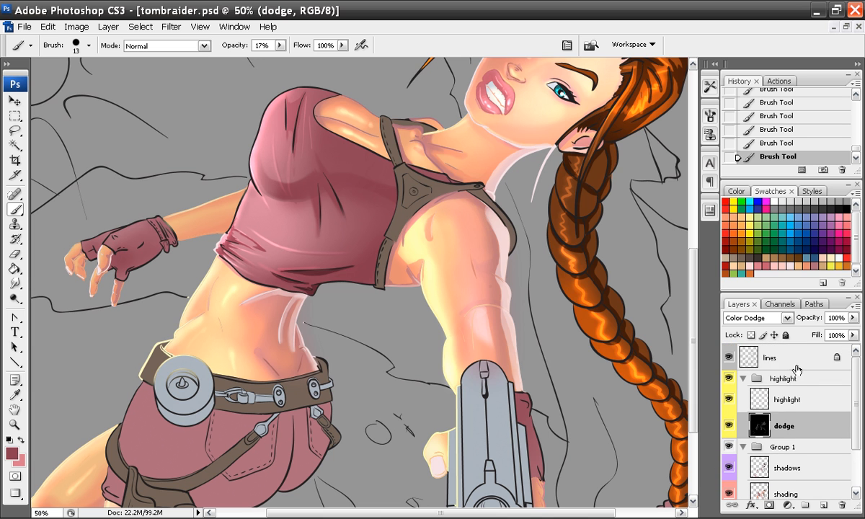
On the lines layer, brush sampled dark maroon over the left chest outline with the hard round 36 px brush.
left_click(735, 357)
key("ctrl+plus")
key("ctrl+plus")
left_click_drag(324, 162, 393, 350)
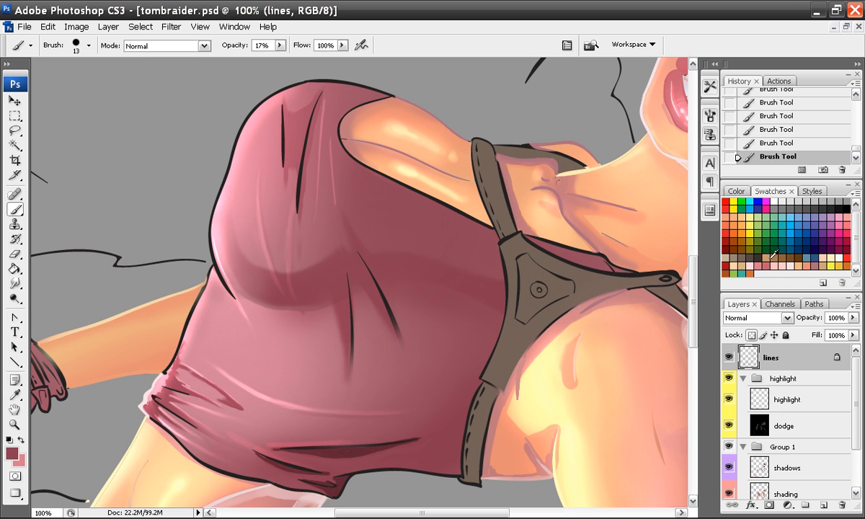
left_click(346, 450, "alt")
right_click(189, 287)
left_click(247, 411)
mouse_move(209, 220)
left_mouse_down()
mouse_move(225, 284)
mouse_move(212, 249)
mouse_move(238, 304)
left_mouse_up()
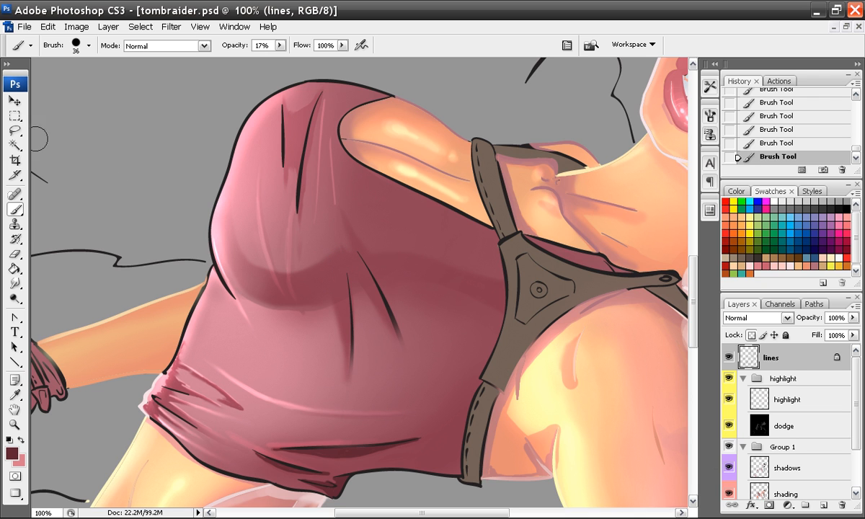
left_click(15, 130)
mouse_move(86, 109)
left_mouse_down()
mouse_move(111, 155)
mouse_move(92, 114)
left_mouse_up()
key("ctrl+d")
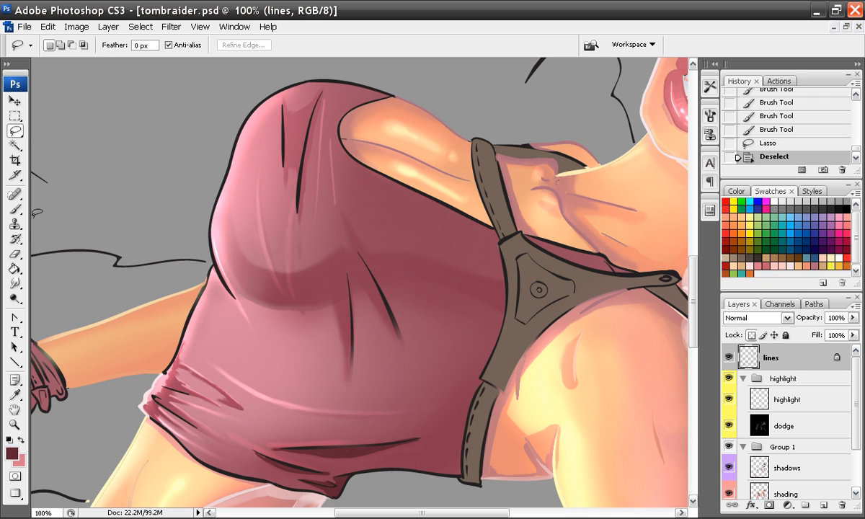
Raise the brush opacity to 100% and recolor the two black fold lines below the chest dark maroon.
left_click(15, 209)
mouse_move(351, 343)
left_mouse_down()
mouse_move(345, 255)
mouse_move(353, 371)
left_mouse_up()
mouse_move(280, 45)
left_mouse_down()
mouse_move(286, 56)
mouse_move(345, 55)
left_mouse_up()
mouse_move(350, 347)
left_mouse_down()
mouse_move(352, 294)
mouse_move(352, 317)
left_mouse_up()
left_click_drag(361, 255, 395, 333)
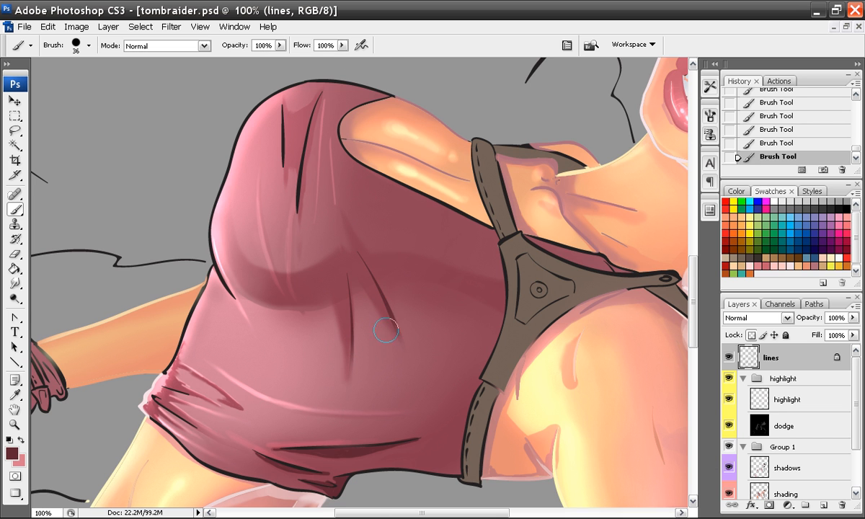
Sample the shirt's shadow red and recolor the black fold lines, neckline, and upper and left shirt outlines with it.
key("ctrl+plus")
key("ctrl+minus")
left_click(326, 292, "alt")
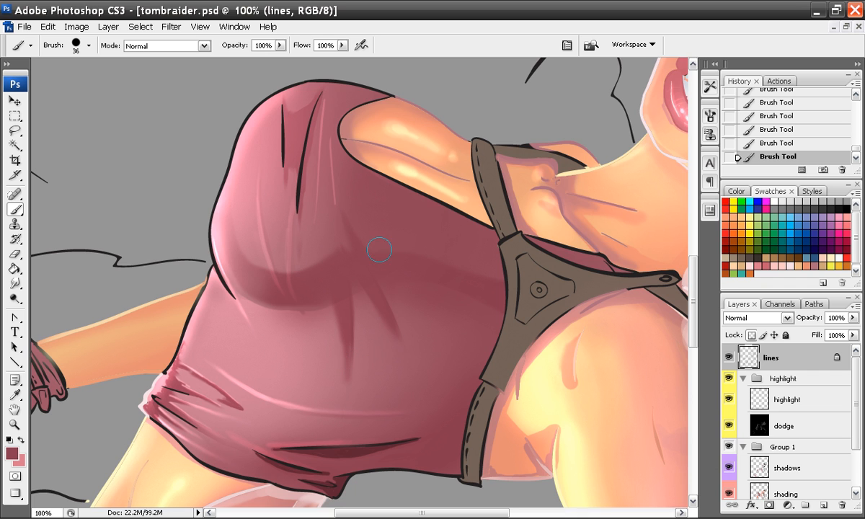
mouse_move(463, 214)
left_mouse_down()
mouse_move(350, 155)
mouse_move(339, 136)
mouse_move(353, 109)
mouse_move(408, 90)
mouse_move(384, 93)
mouse_move(361, 80)
mouse_move(328, 79)
mouse_move(295, 202)
mouse_move(319, 102)
mouse_move(286, 144)
mouse_move(281, 174)
mouse_move(344, 73)
mouse_move(306, 79)
mouse_move(257, 106)
mouse_move(240, 135)
mouse_move(214, 224)
mouse_move(236, 301)
mouse_move(222, 264)
mouse_move(190, 327)
left_mouse_up()
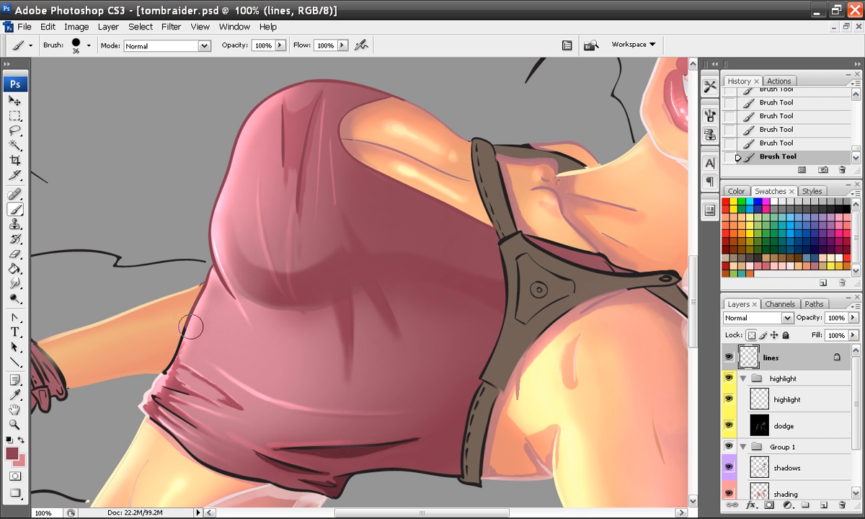